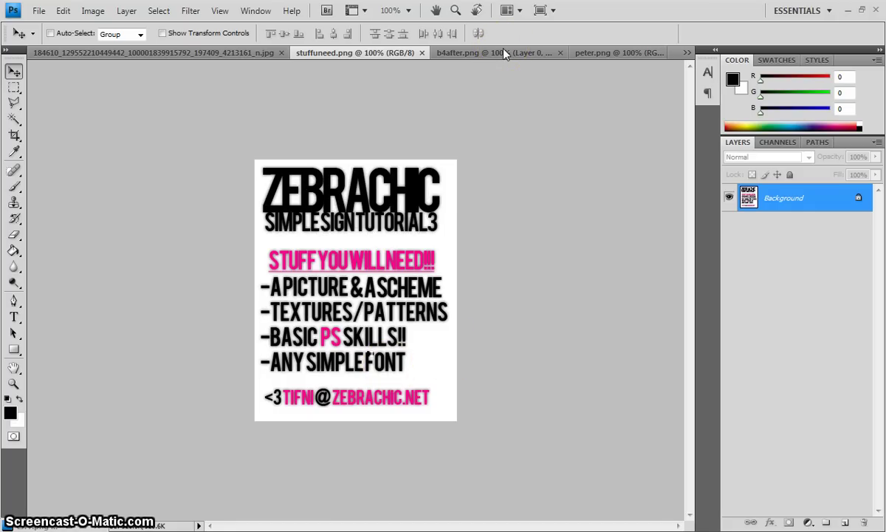
# Preview the b4after.png before/after example, then close it, leaving the girl photo open.
pyautogui.click(445, 53)
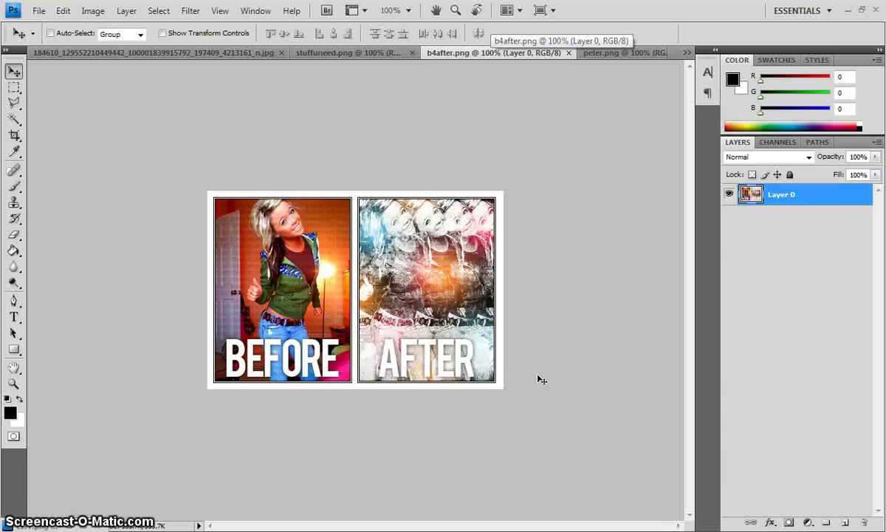
pyautogui.click(283, 296)
pyautogui.click(233, 54)
pyautogui.click(492, 53)
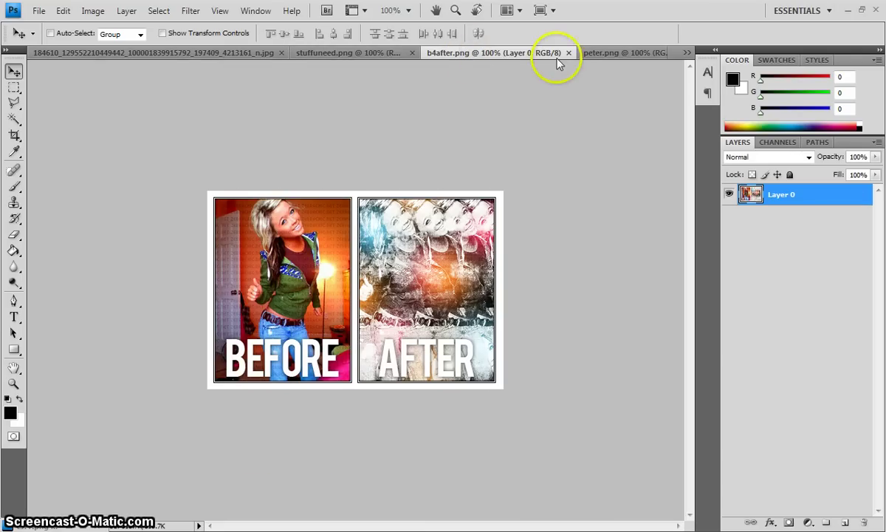
pyautogui.click(568, 53)
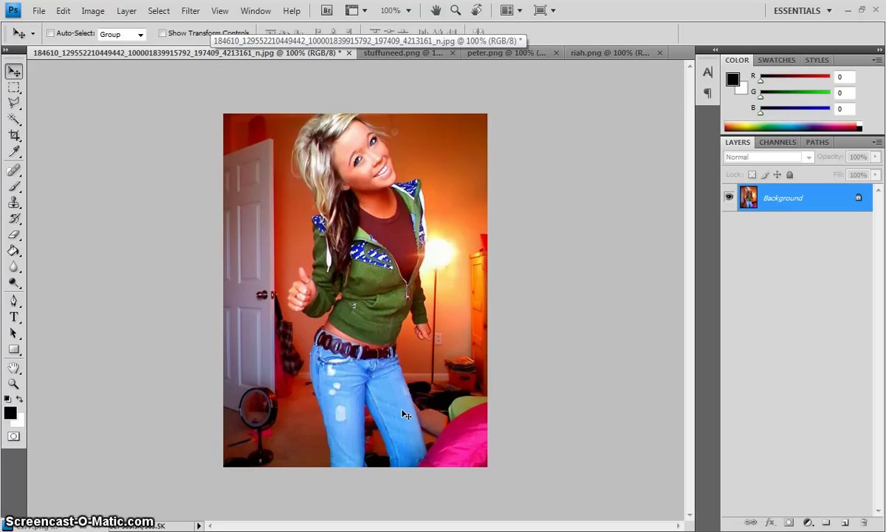
# Duplicate the Background layer into a Background copy.
pyautogui.click(395, 406)
pyautogui.click(823, 271)
pyautogui.click(797, 204)
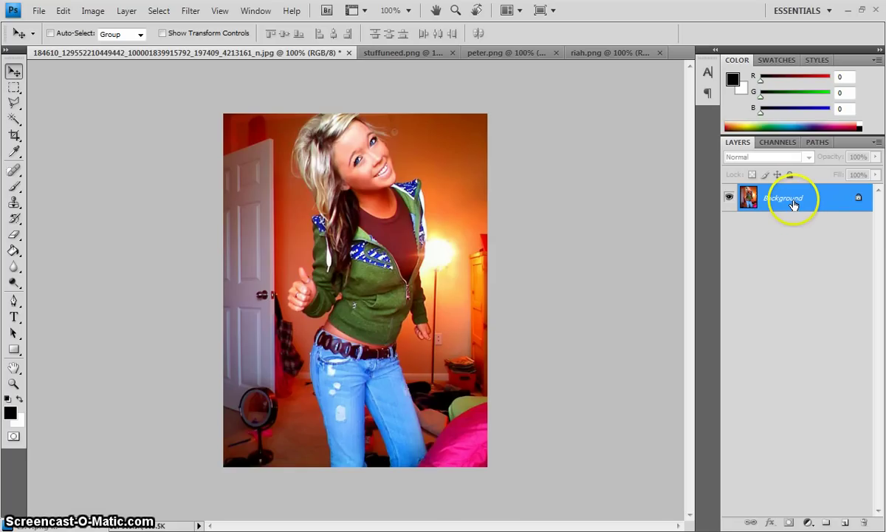
pyautogui.rightClick(793, 202)
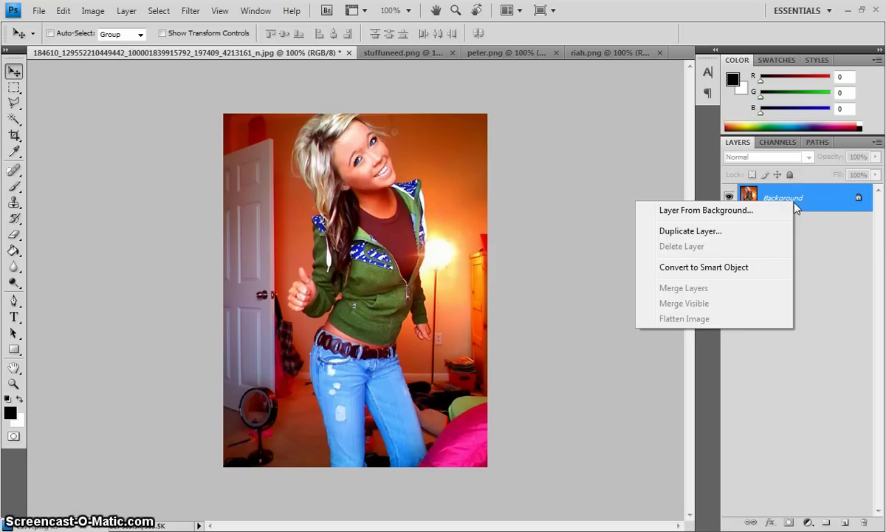
pyautogui.click(761, 231)
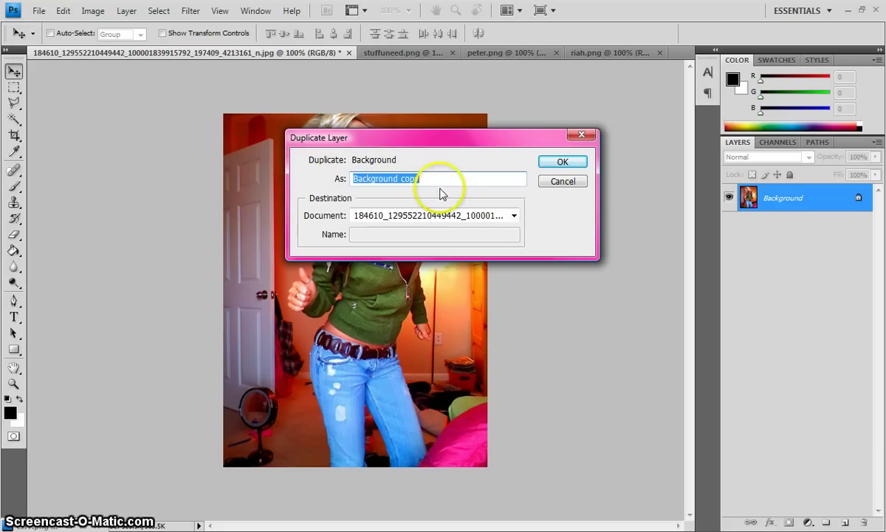
pyautogui.click(577, 164)
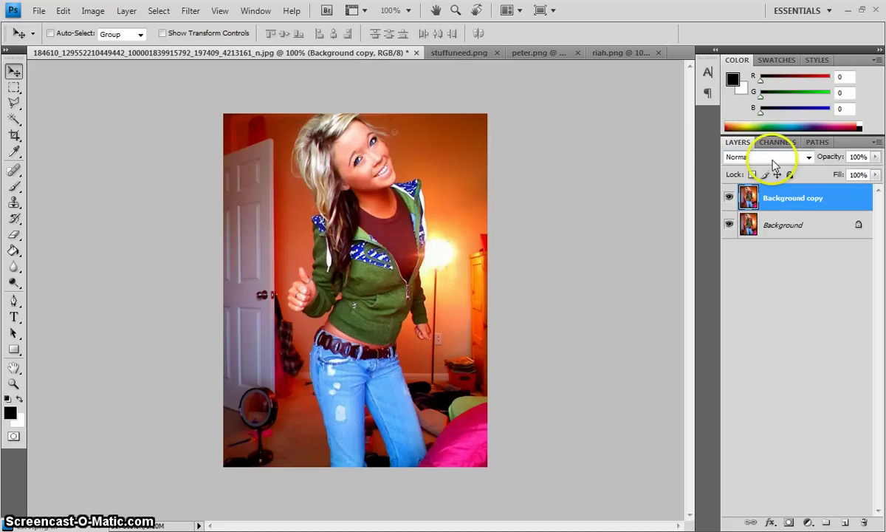
# Desaturate the Background copy to black and white and flatten the image.
pyautogui.click(93, 12)
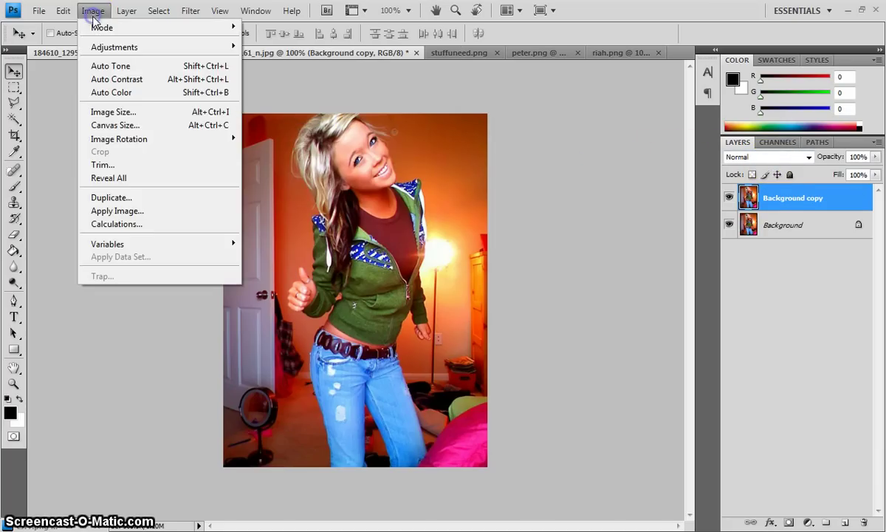
pyautogui.moveTo(116, 47)
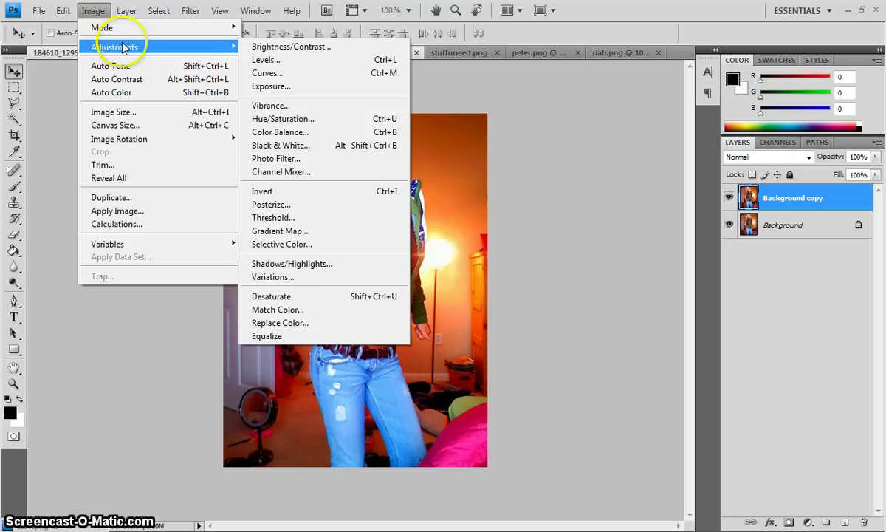
pyautogui.click(259, 296)
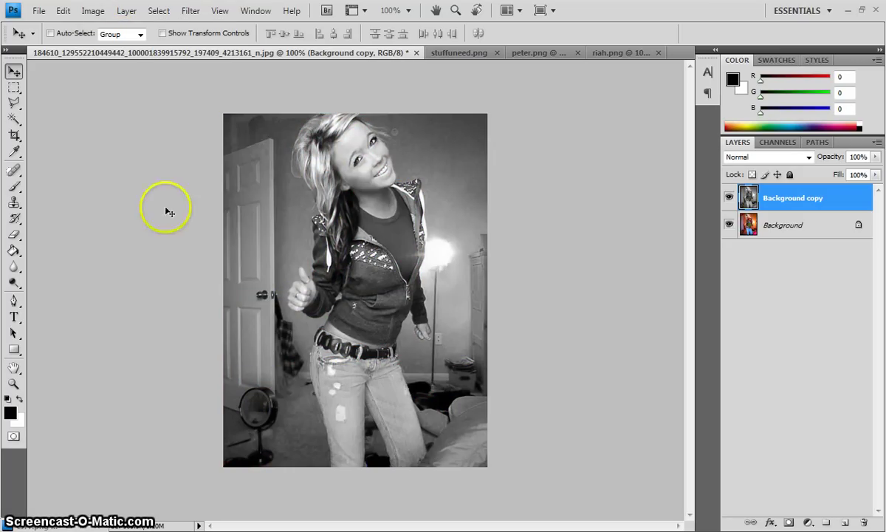
pyautogui.click(128, 11)
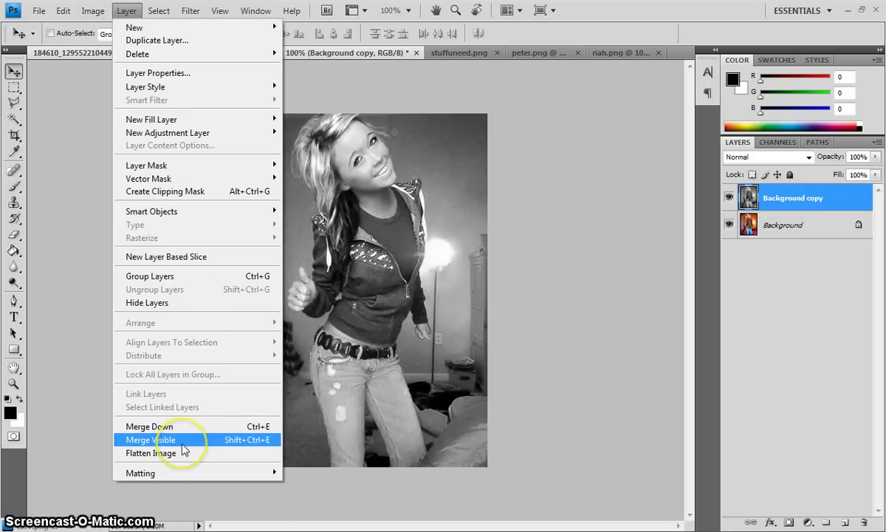
pyautogui.click(182, 441)
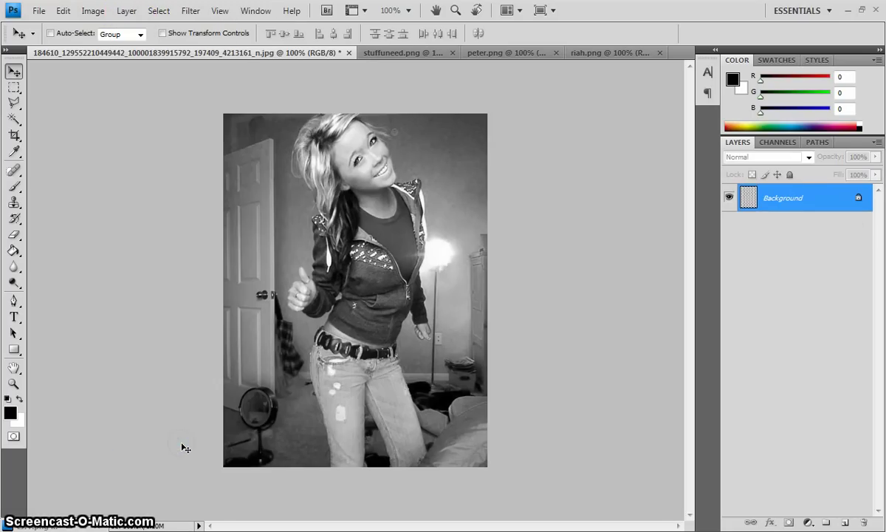
# Duplicate the Background and set the copy's blend mode to Hard Light after trying Screen and Multiply.
pyautogui.rightClick(781, 198)
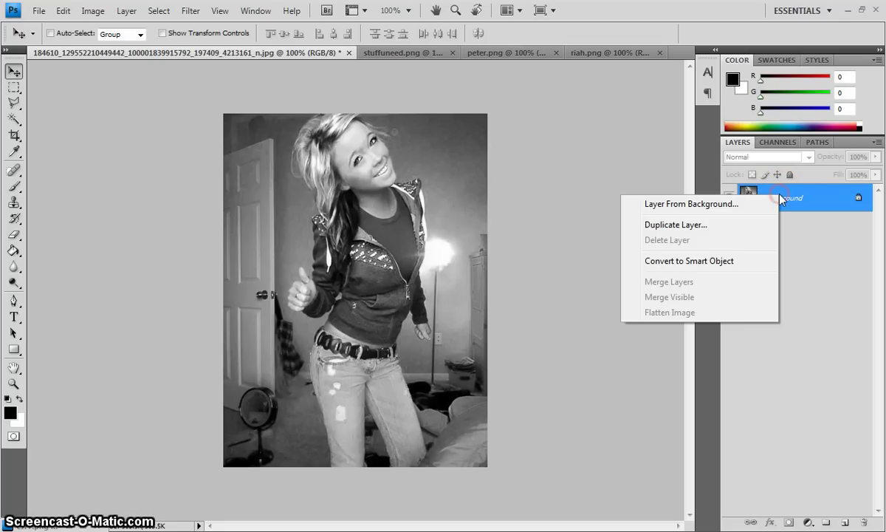
pyautogui.click(693, 225)
pyautogui.click(561, 162)
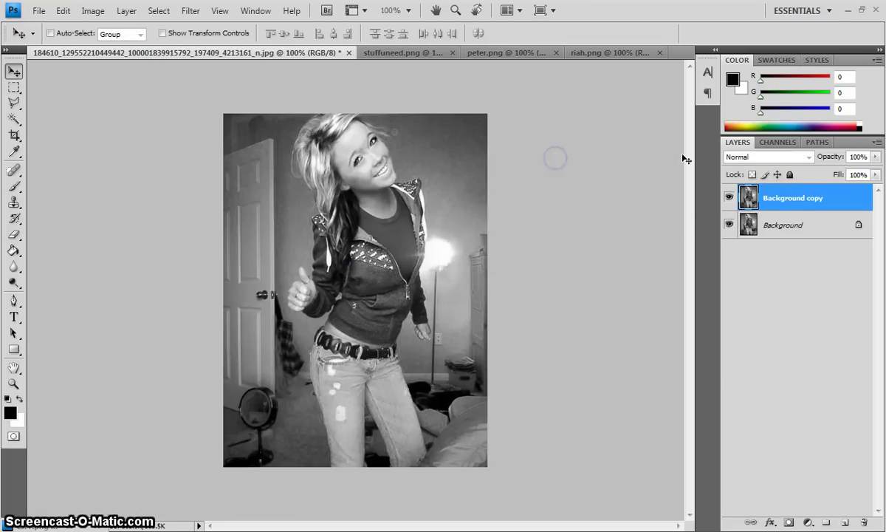
pyautogui.click(748, 158)
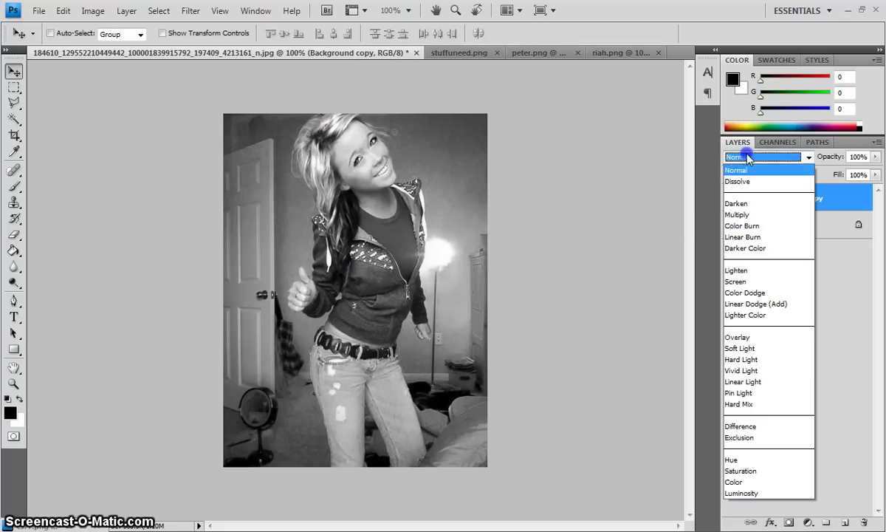
pyautogui.click(758, 360)
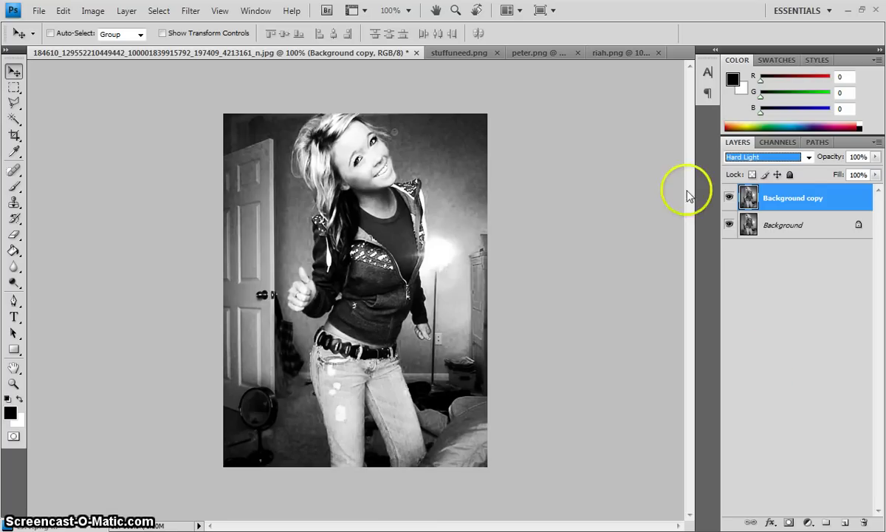
pyautogui.click(767, 158)
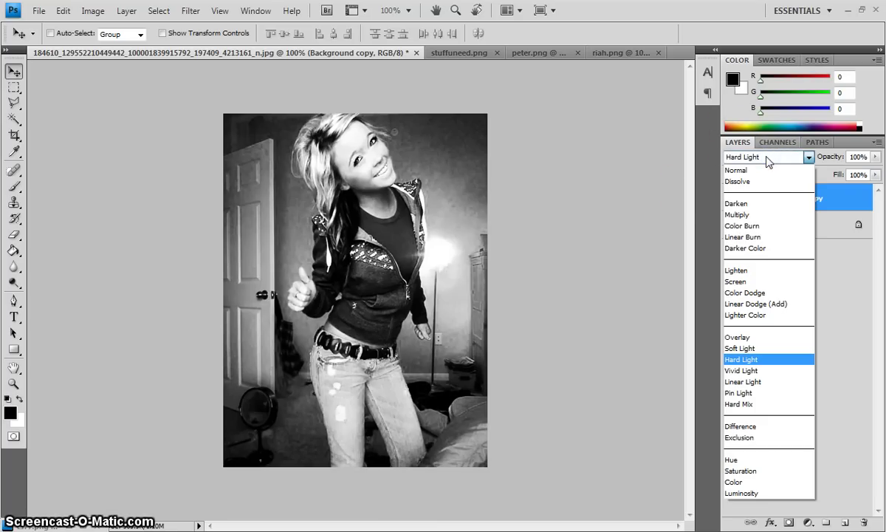
pyautogui.click(743, 282)
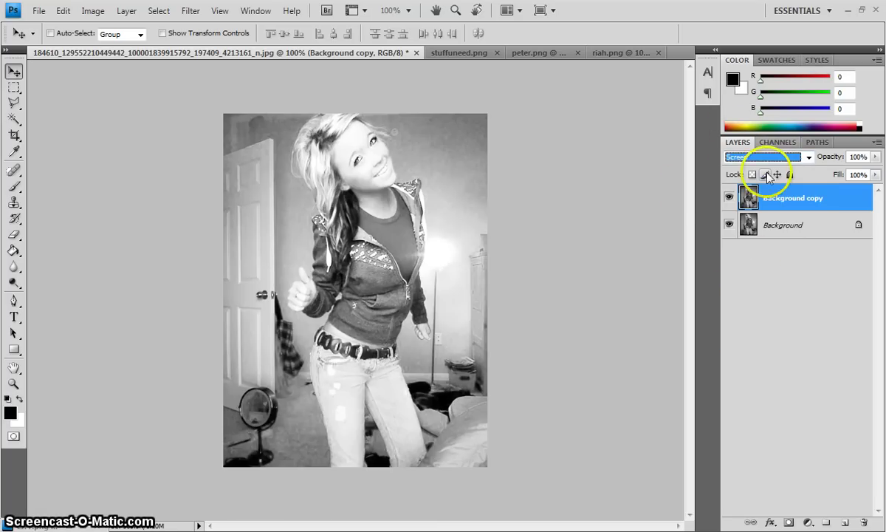
pyautogui.click(765, 159)
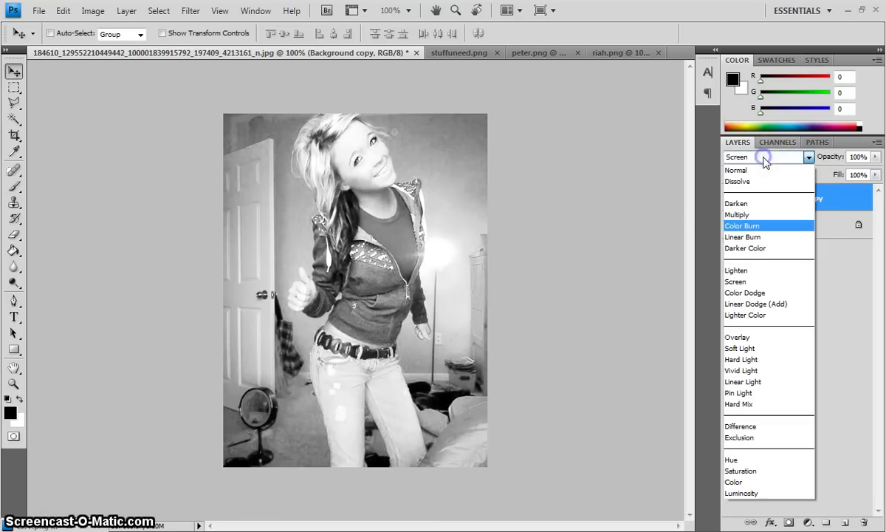
pyautogui.click(742, 215)
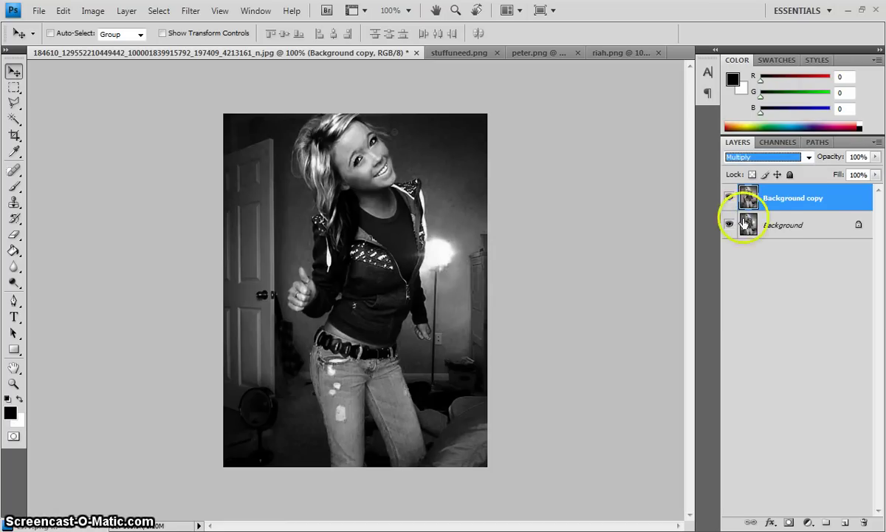
pyautogui.click(762, 158)
pyautogui.click(736, 356)
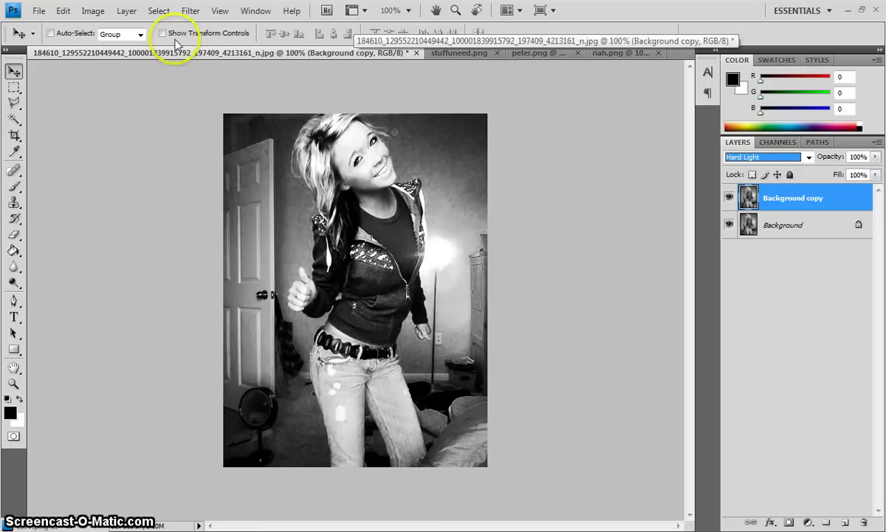
# Merge visible layers and convert the locked Background into Layer 0.
pyautogui.click(132, 11)
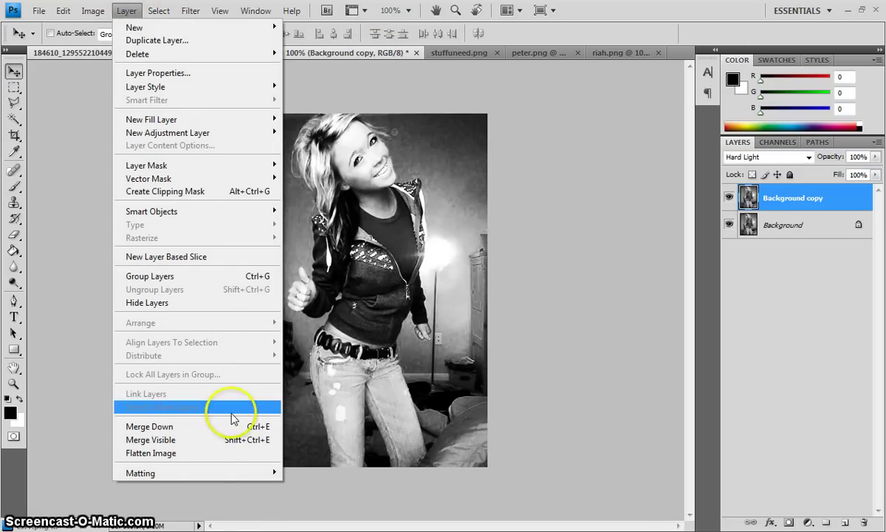
pyautogui.click(209, 440)
pyautogui.doubleClick(834, 198)
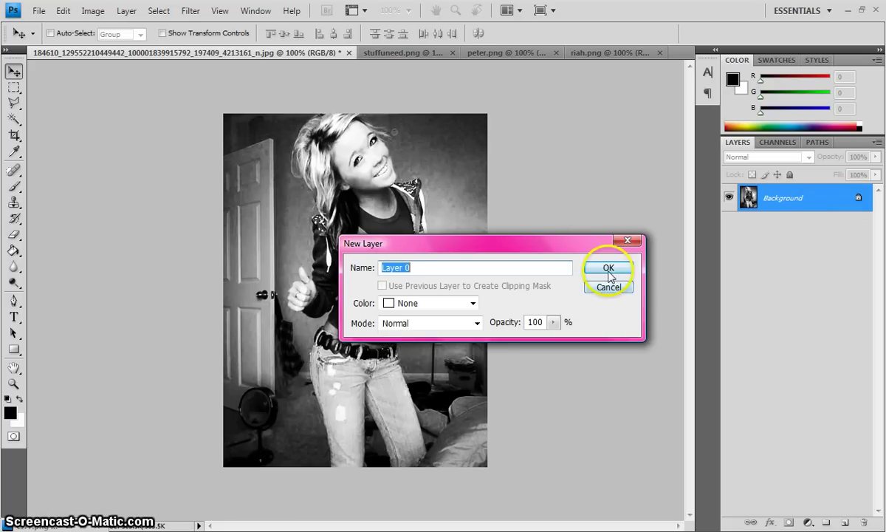
pyautogui.click(608, 269)
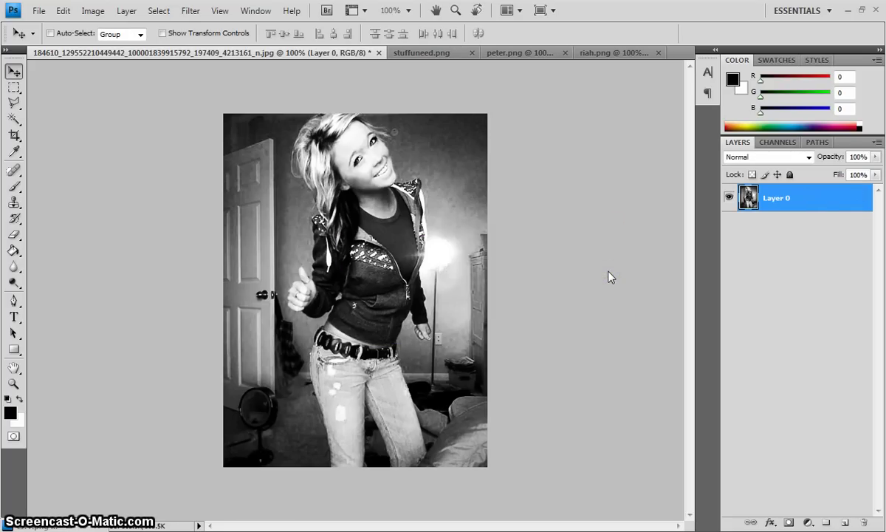
# With the Polygonal Lasso, trace from the jeans bottom up past the waist, thumb and sleeve.
pyautogui.click(13, 104)
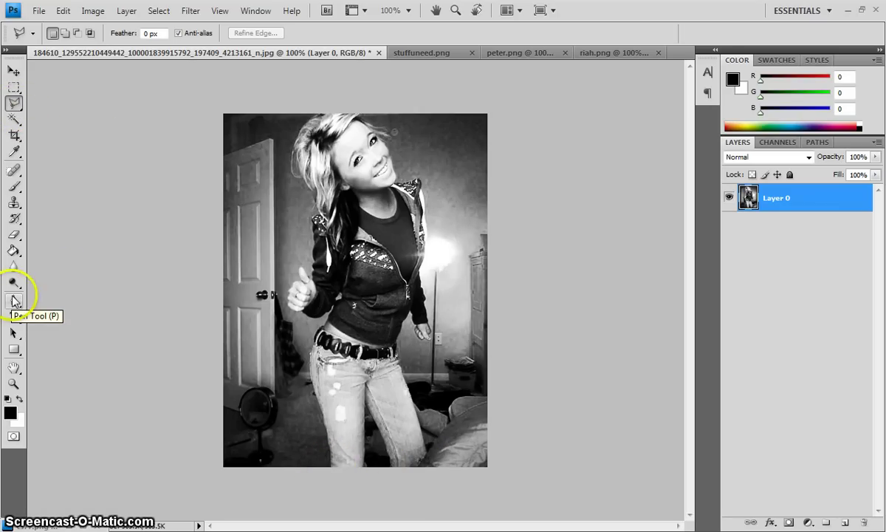
pyautogui.click(330, 468)
pyautogui.click(330, 451)
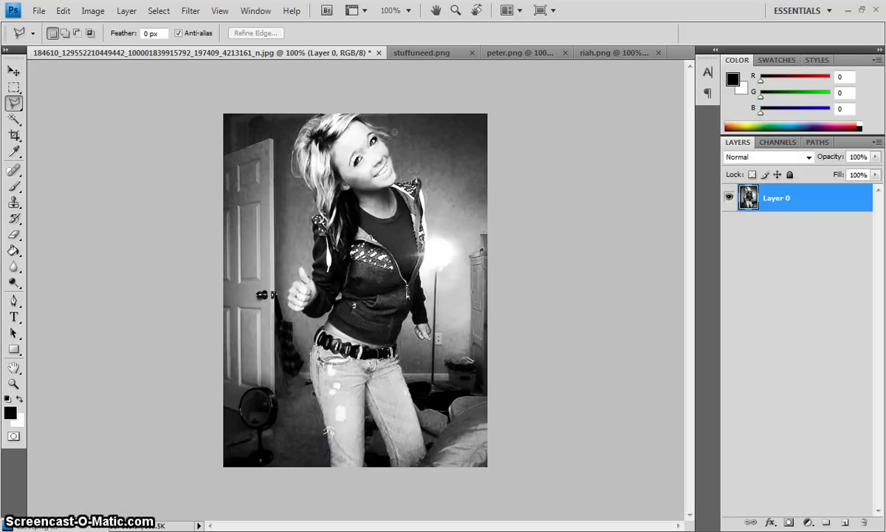
pyautogui.click(329, 436)
pyautogui.click(328, 426)
pyautogui.click(323, 408)
pyautogui.click(316, 337)
pyautogui.click(320, 327)
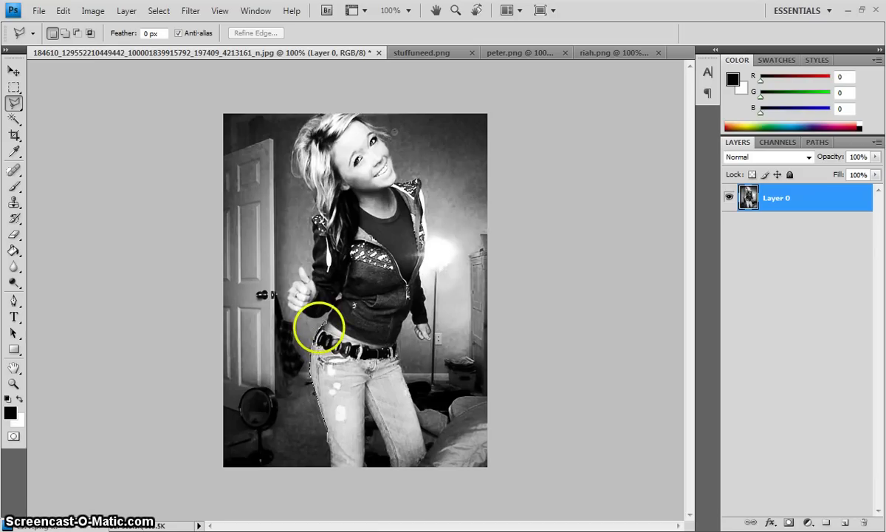
pyautogui.click(336, 295)
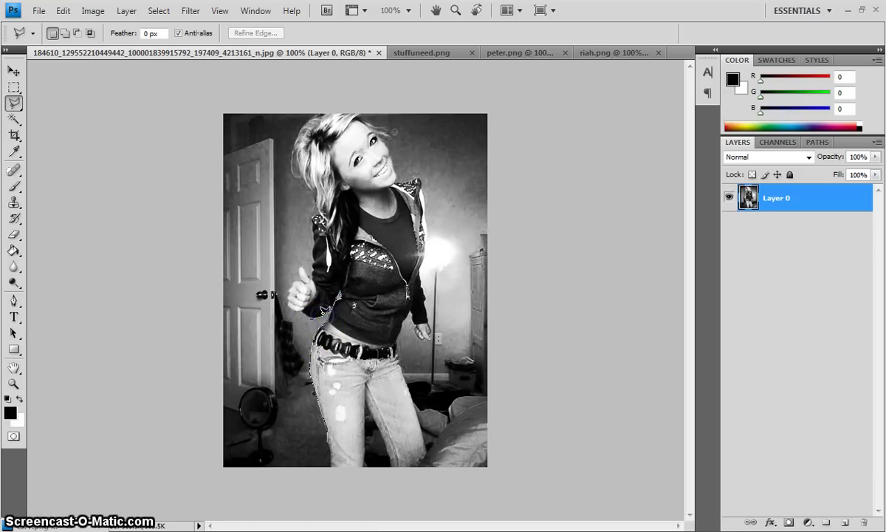
pyautogui.click(287, 301)
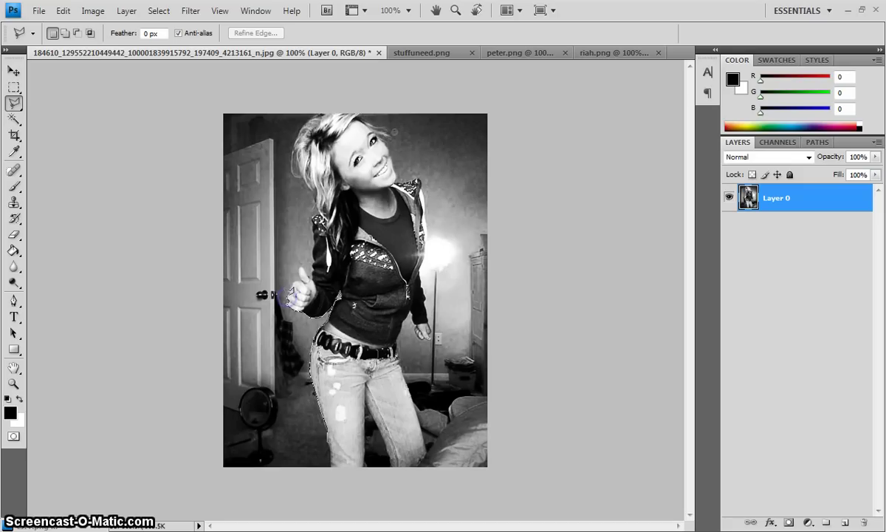
pyautogui.click(290, 293)
pyautogui.click(300, 265)
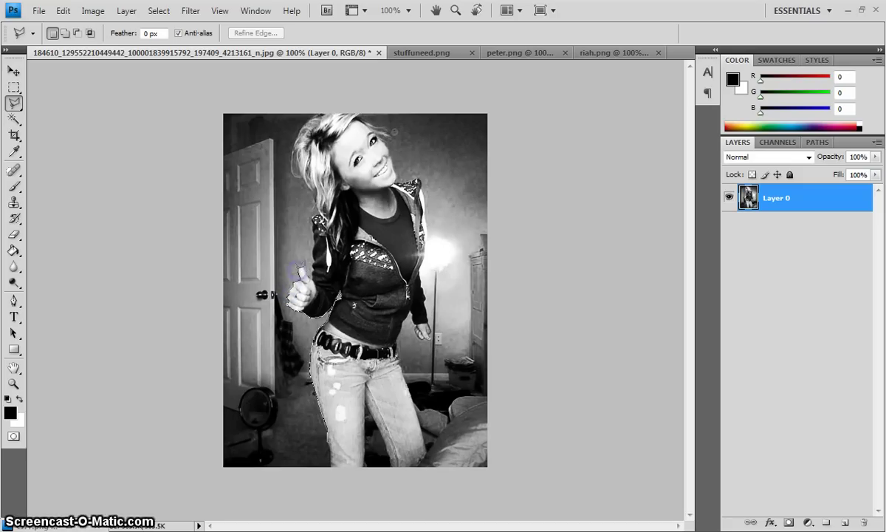
pyautogui.click(313, 267)
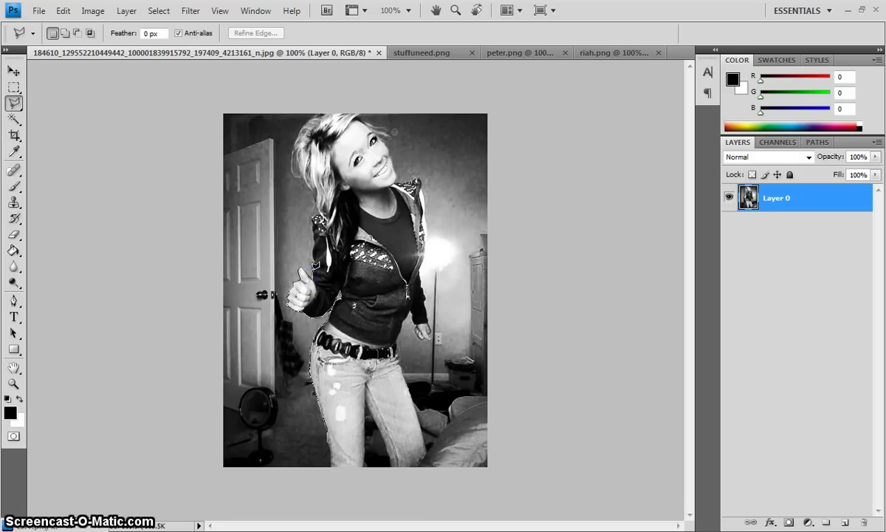
pyautogui.click(316, 246)
# Continue the outline over the hair and down the jacket edge to the wrist.
pyautogui.click(319, 216)
pyautogui.click(297, 127)
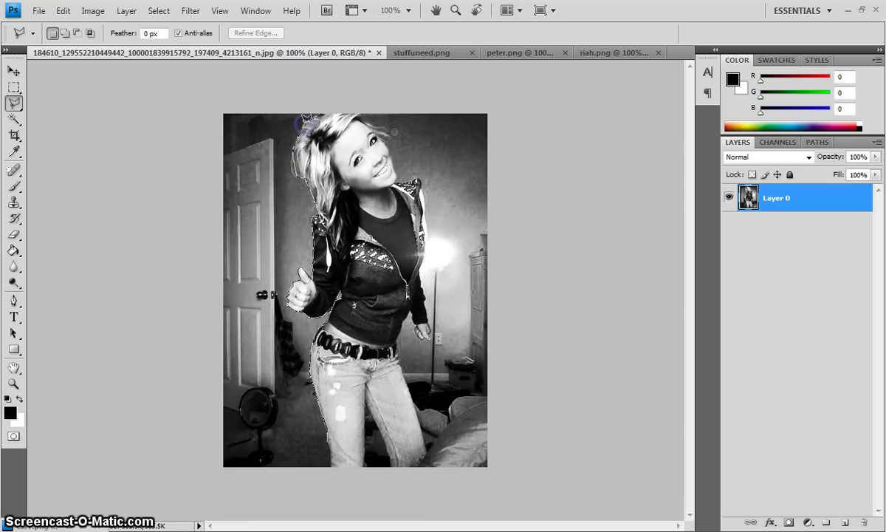
pyautogui.click(316, 102)
pyautogui.click(336, 105)
pyautogui.click(359, 116)
pyautogui.click(383, 127)
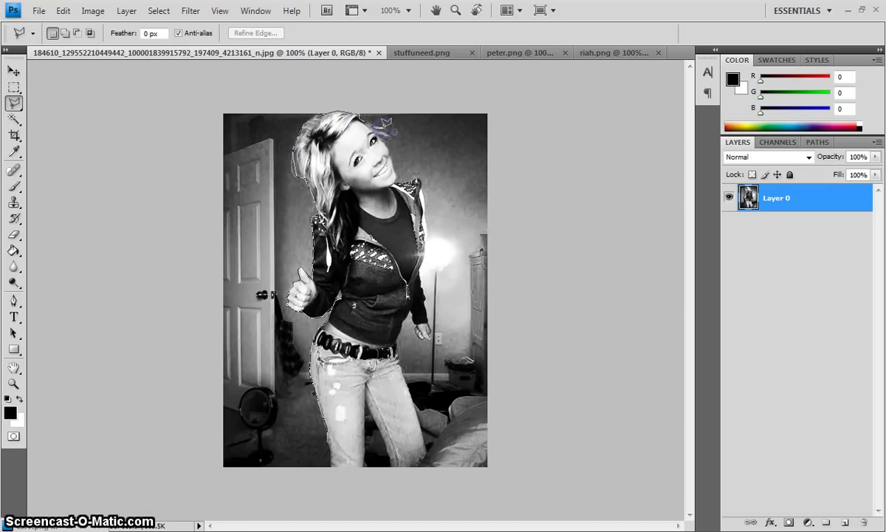
pyautogui.click(387, 133)
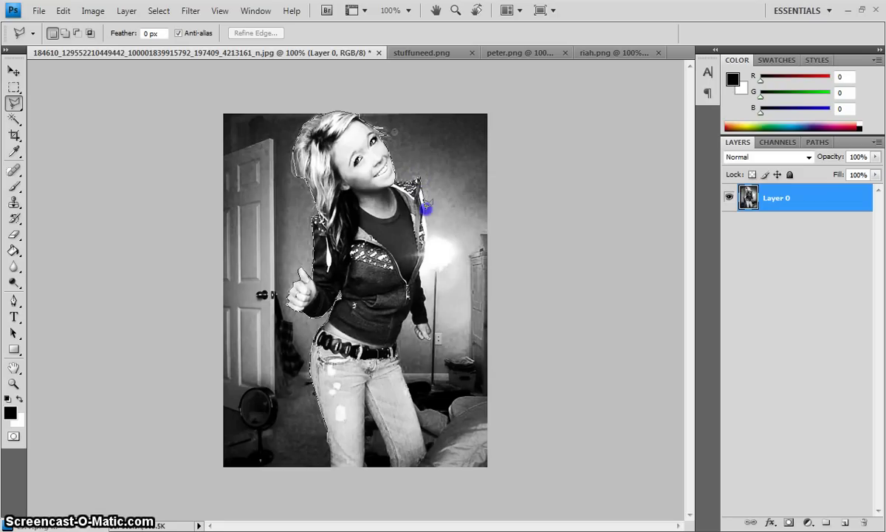
pyautogui.click(426, 222)
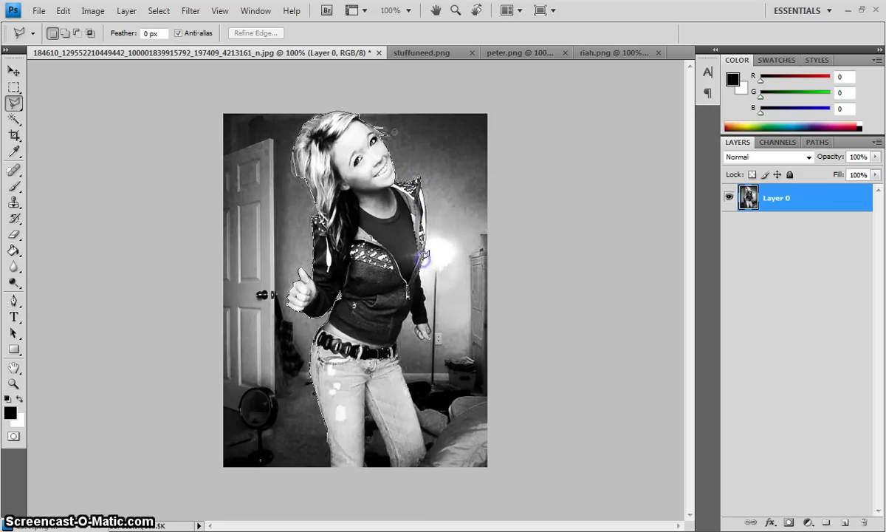
pyautogui.click(420, 282)
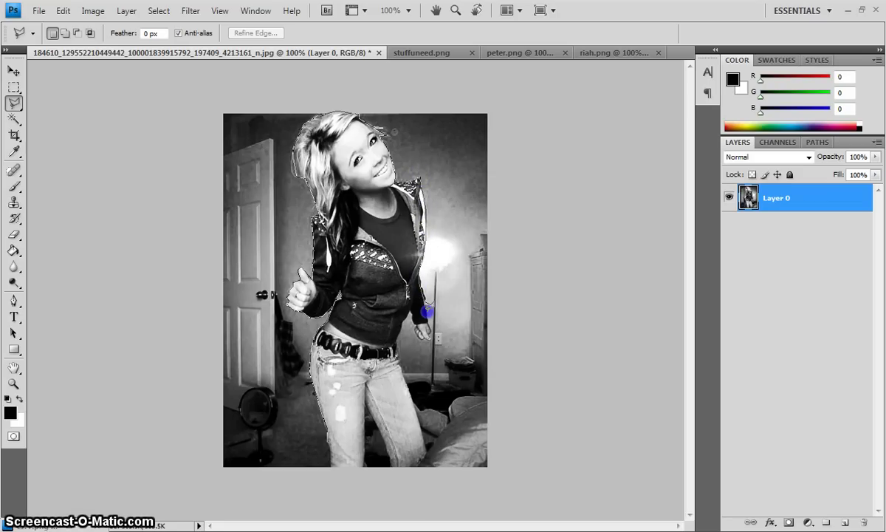
pyautogui.click(431, 333)
# Close the first outline, then use Add to Selection to trace both legs to the image bottom.
pyautogui.doubleClick(422, 336)
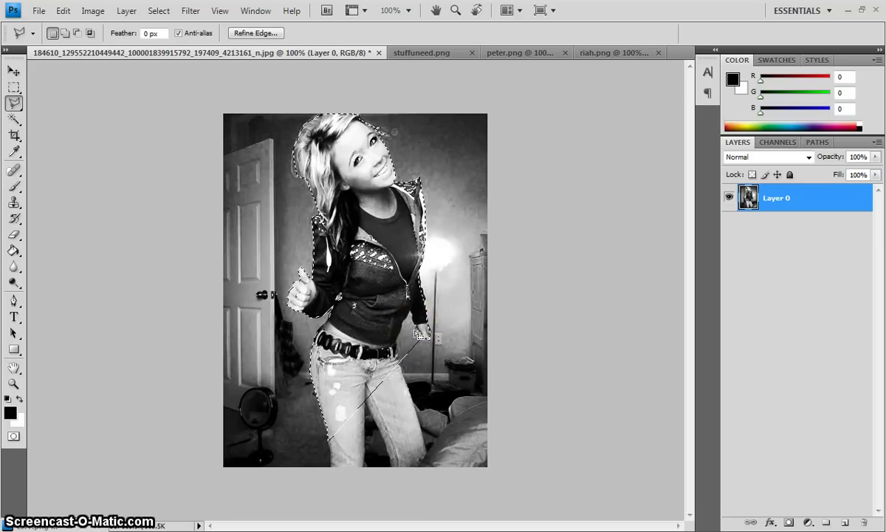
pyautogui.click(65, 33)
pyautogui.click(422, 336)
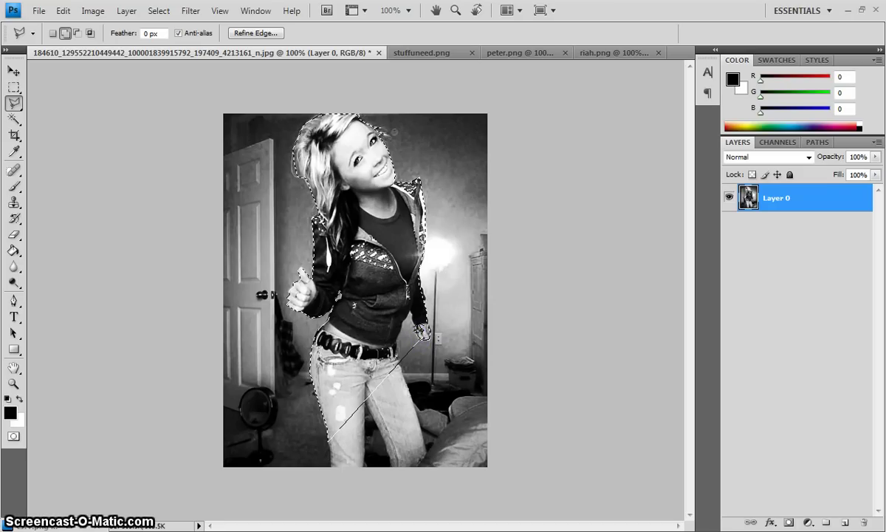
pyautogui.click(411, 308)
pyautogui.click(395, 354)
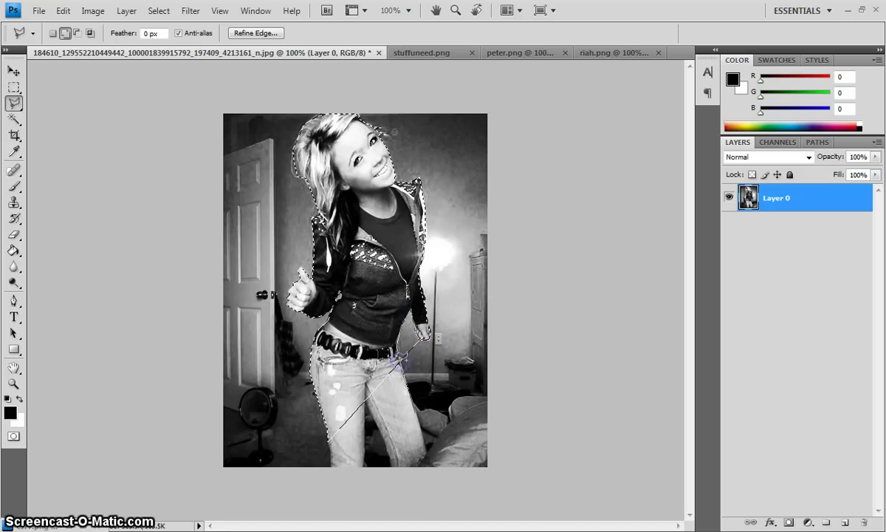
pyautogui.click(427, 474)
pyautogui.click(399, 478)
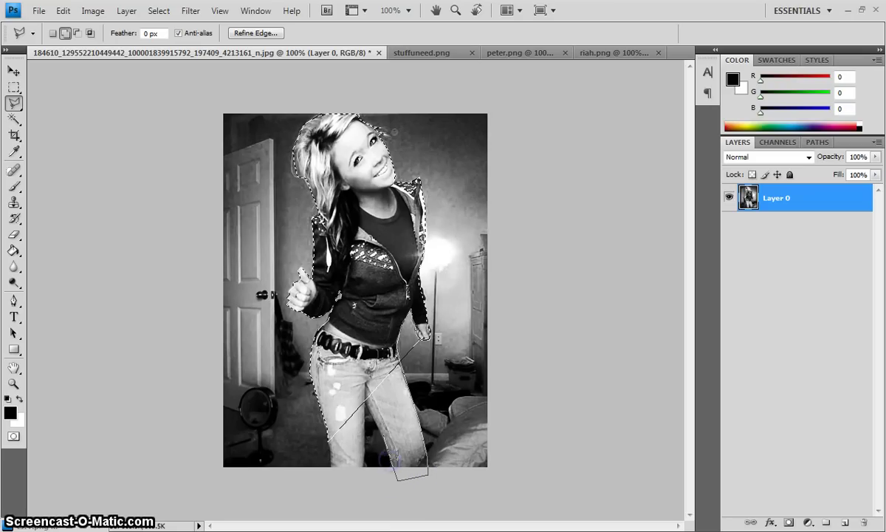
pyautogui.click(382, 435)
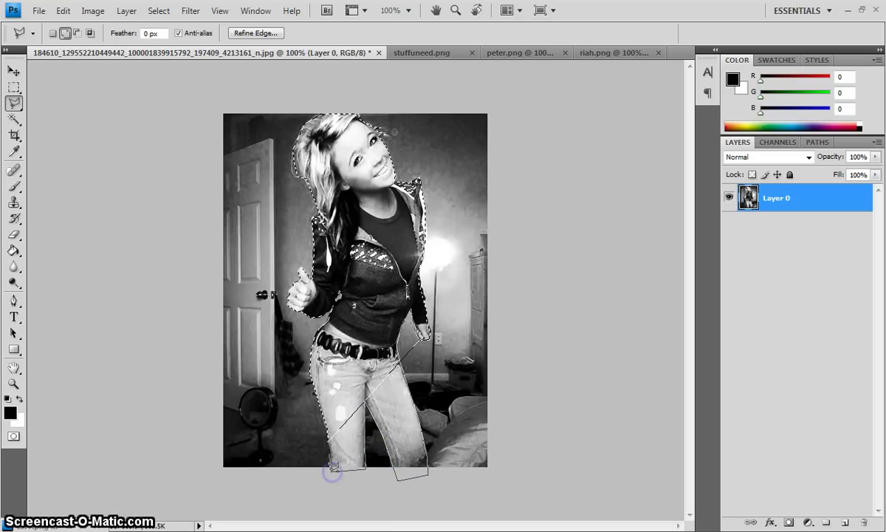
pyautogui.click(328, 441)
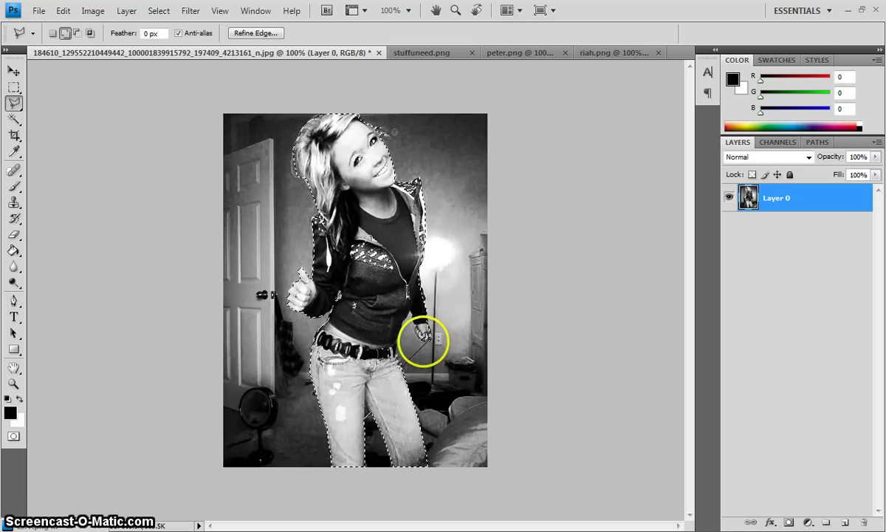
# Close the leg outline, invert the selection, and delete the room background.
pyautogui.click(428, 337)
pyautogui.click(402, 328)
pyautogui.rightClick(355, 326)
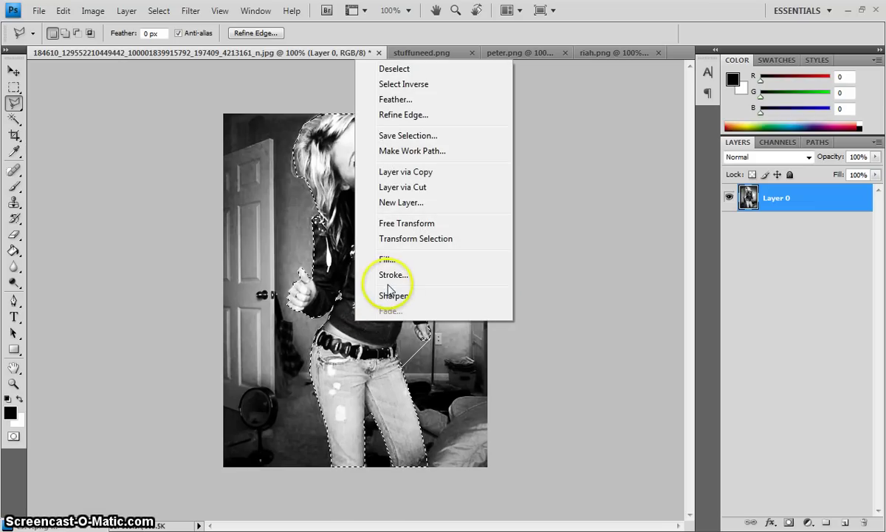
pyautogui.click(375, 357)
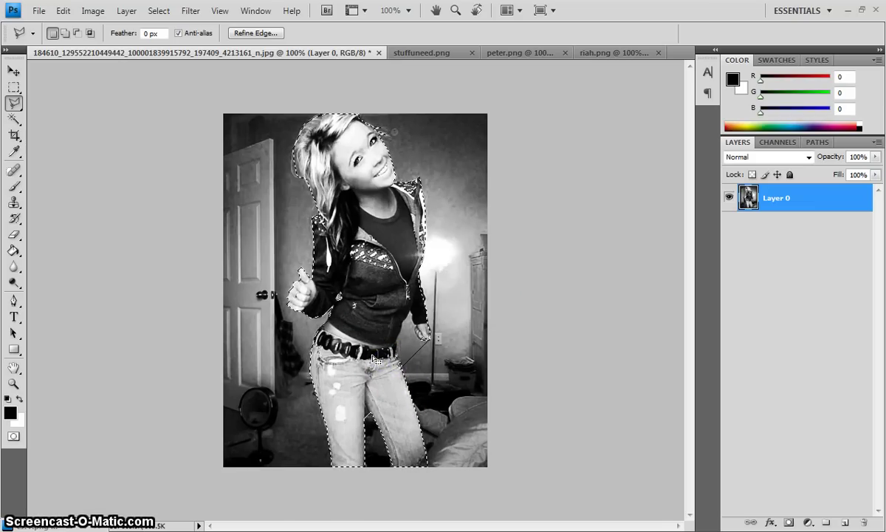
pyautogui.rightClick(374, 359)
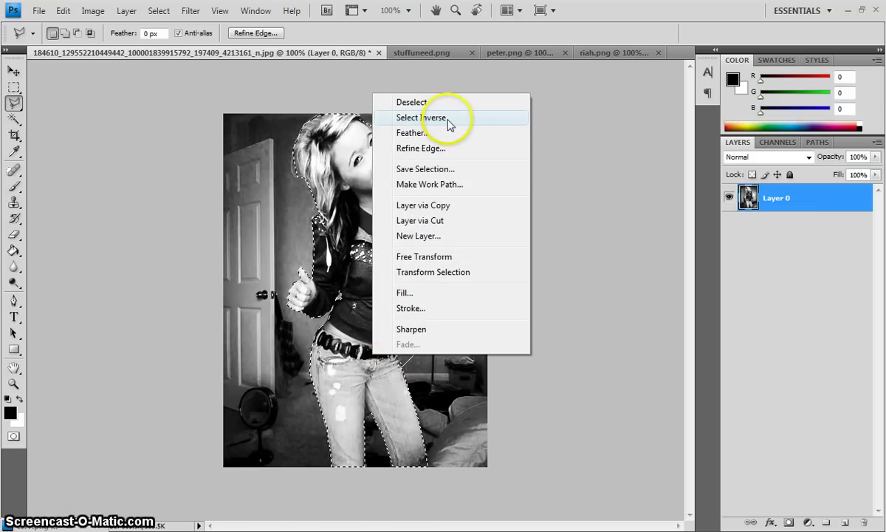
pyautogui.click(451, 121)
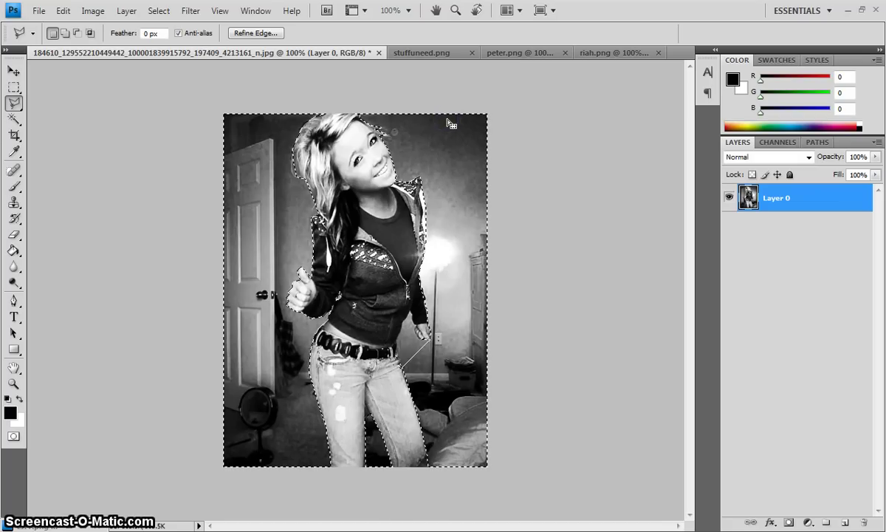
pyautogui.click(500, 347)
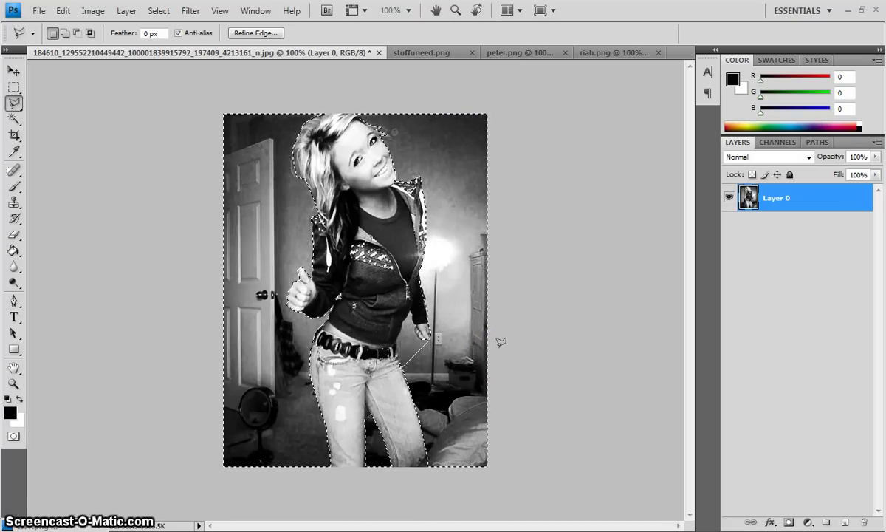
pyautogui.press('Delete')
# Deselect, then select and delete the leftover grey patch beside the hip.
pyautogui.click(453, 357)
pyautogui.click(387, 293)
pyautogui.rightClick(388, 293)
pyautogui.click(452, 40)
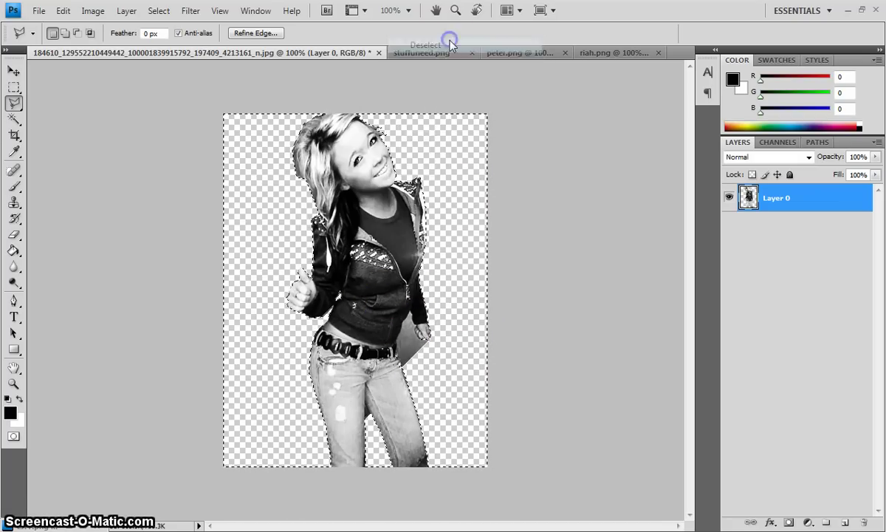
pyautogui.click(412, 307)
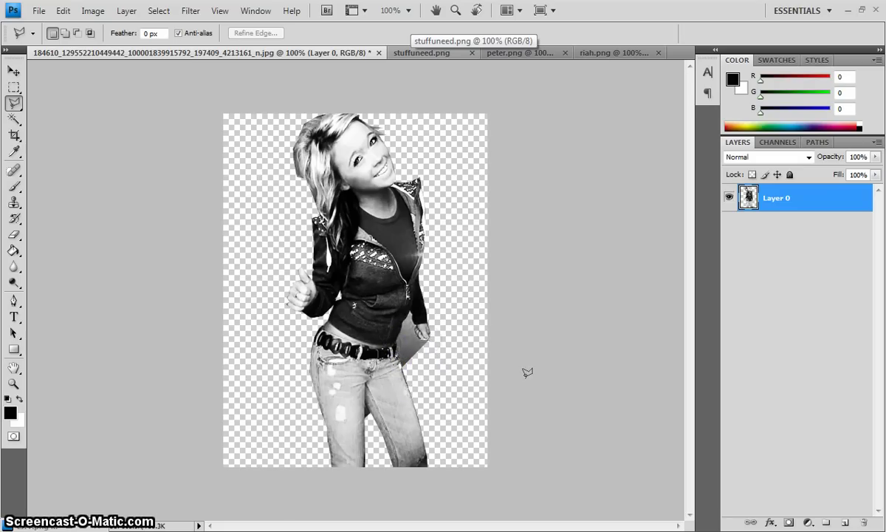
pyautogui.hotkey('ctrl', 'z')
pyautogui.press('Delete')
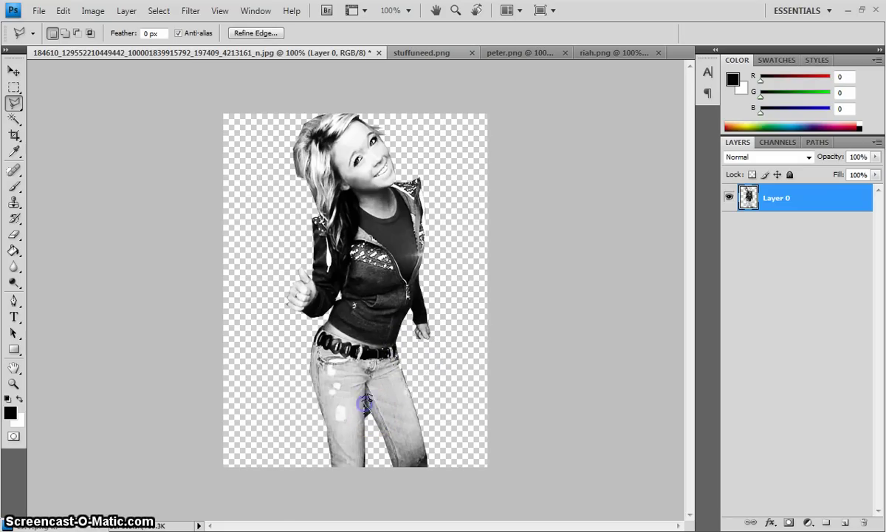
pyautogui.click(403, 424)
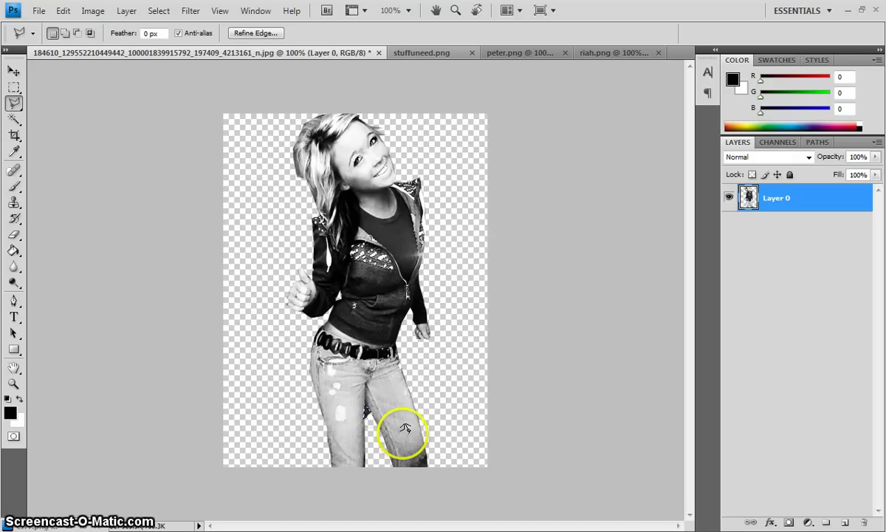
pyautogui.rightClick(332, 388)
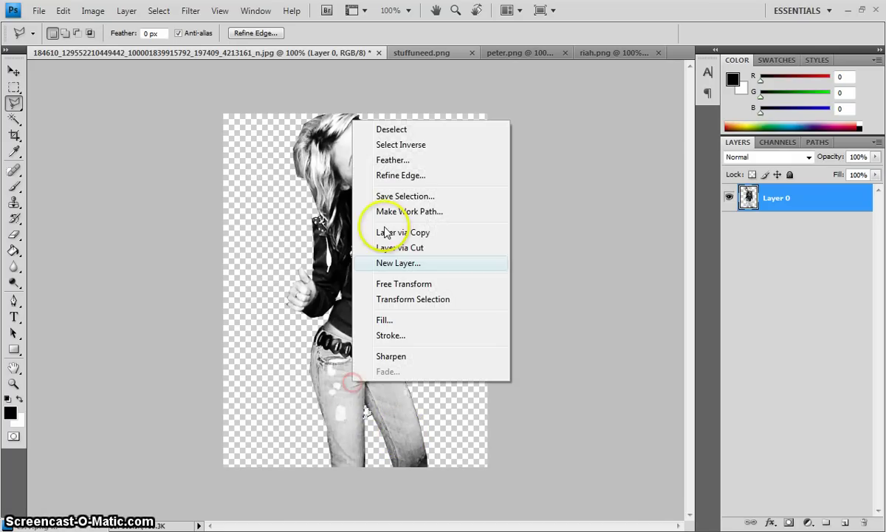
# Deselect, duplicate Layer 0, move the copy below it, and shift that figure left.
pyautogui.click(411, 129)
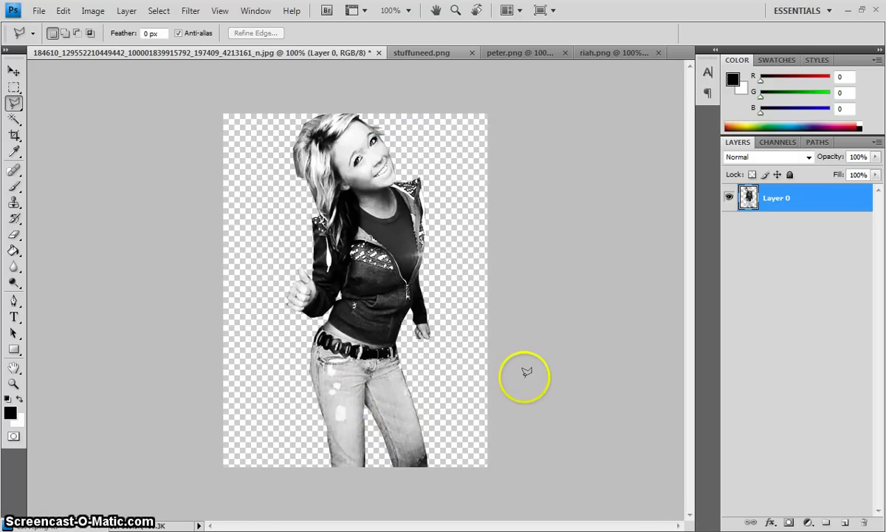
pyautogui.click(779, 199)
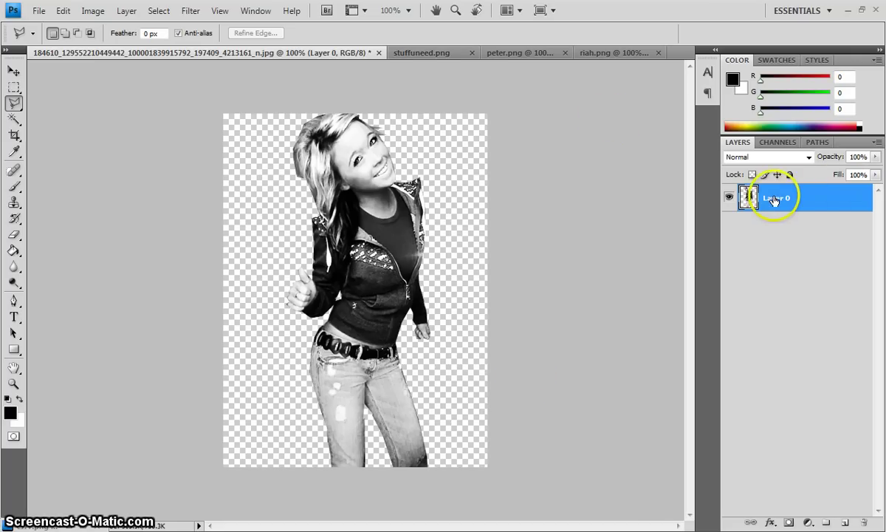
pyautogui.rightClick(781, 199)
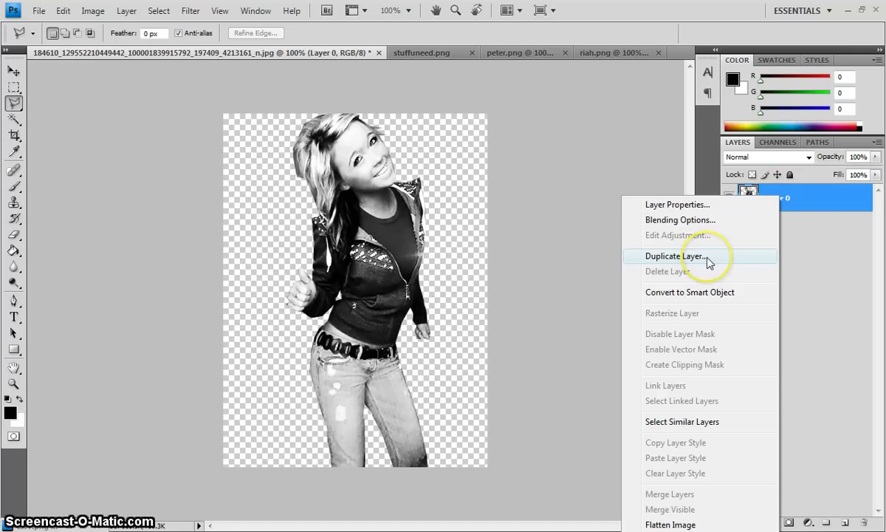
pyautogui.click(698, 256)
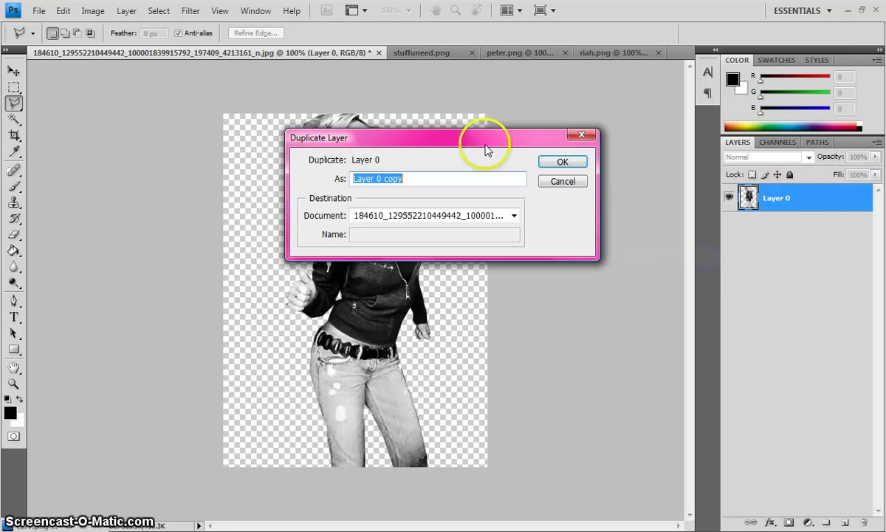
pyautogui.click(568, 161)
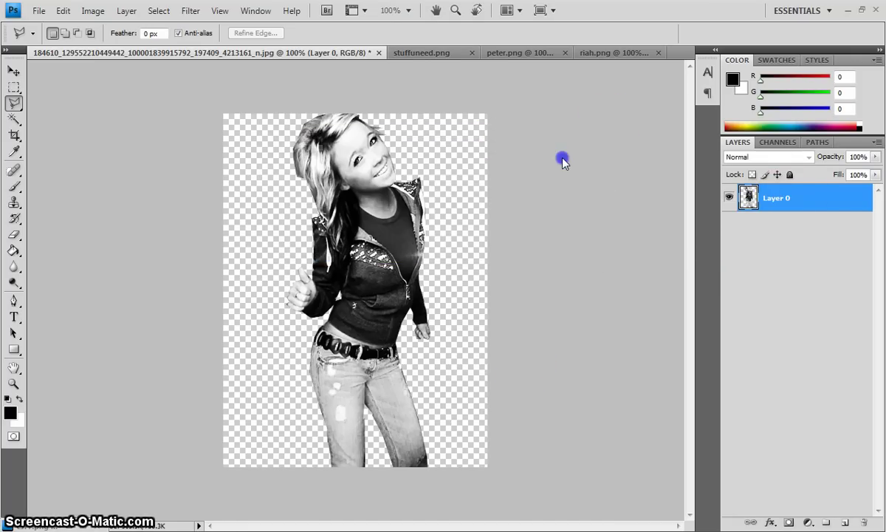
pyautogui.click(14, 70)
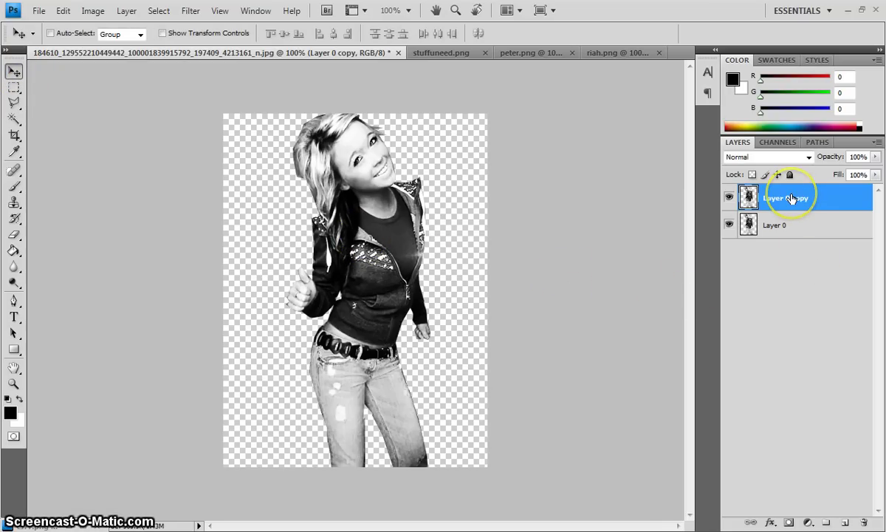
pyautogui.moveTo(791, 198); pyautogui.dragTo(787, 231)
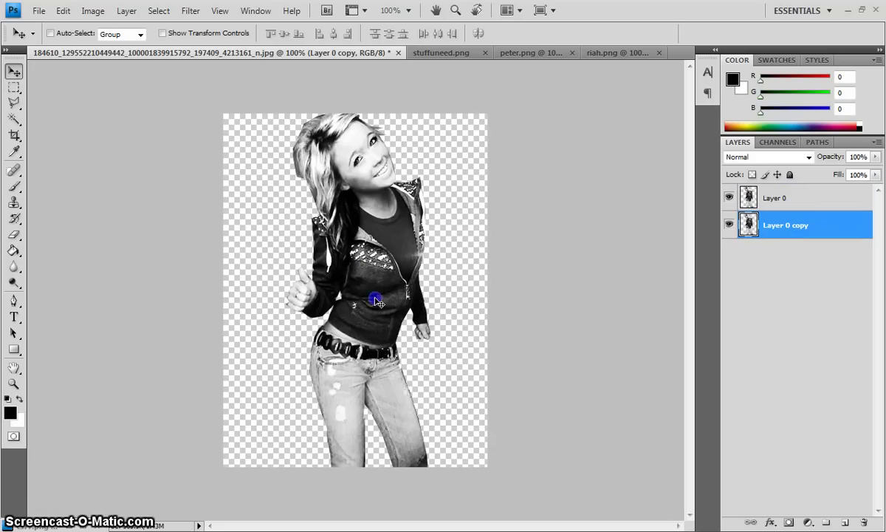
pyautogui.moveTo(375, 301); pyautogui.dragTo(333, 300)
# Create Layer 0 copy 2 and shift its figure to the right.
pyautogui.rightClick(785, 228)
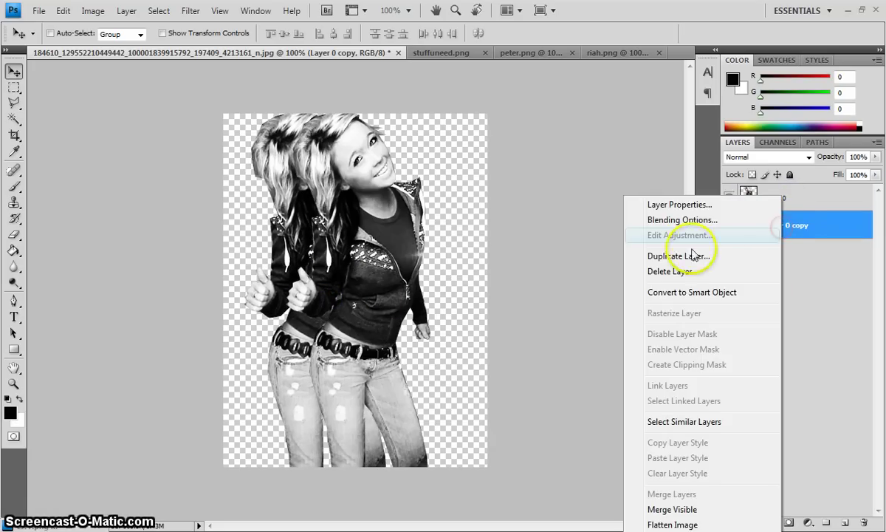
pyautogui.click(693, 254)
pyautogui.click(563, 162)
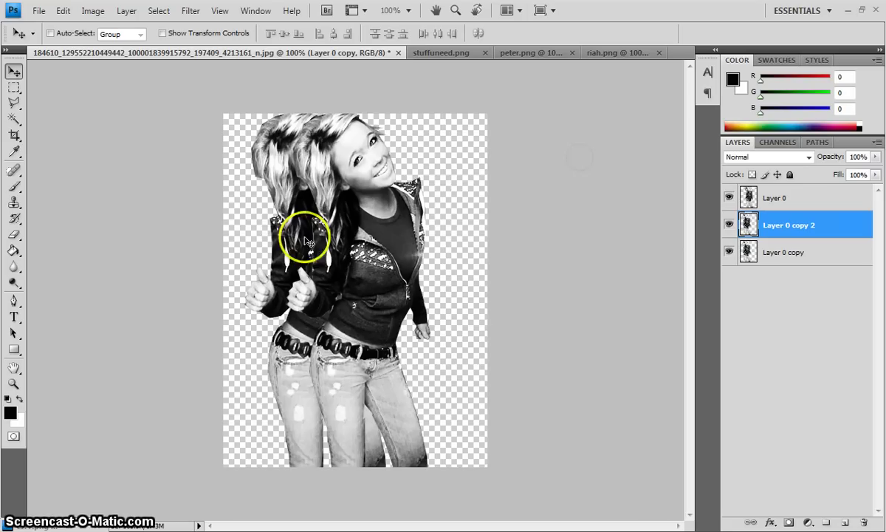
pyautogui.moveTo(291, 234); pyautogui.dragTo(357, 236)
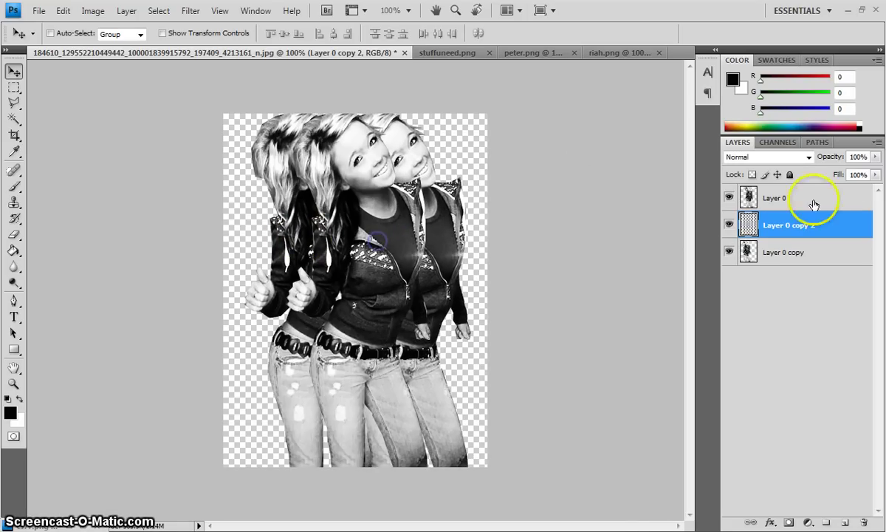
# Create Layer 0 copy 3, move it further right, and place it behind the other figures.
pyautogui.rightClick(785, 230)
pyautogui.click(687, 255)
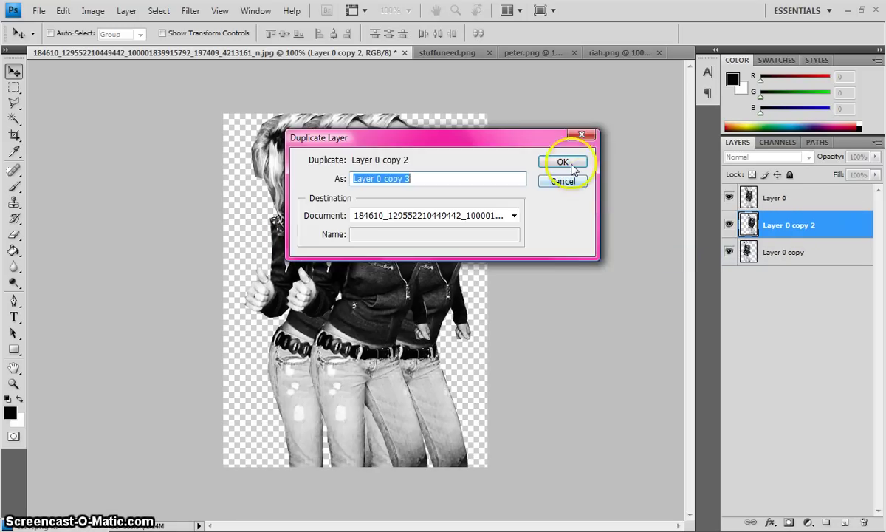
pyautogui.click(517, 158)
pyautogui.moveTo(421, 185); pyautogui.dragTo(477, 182)
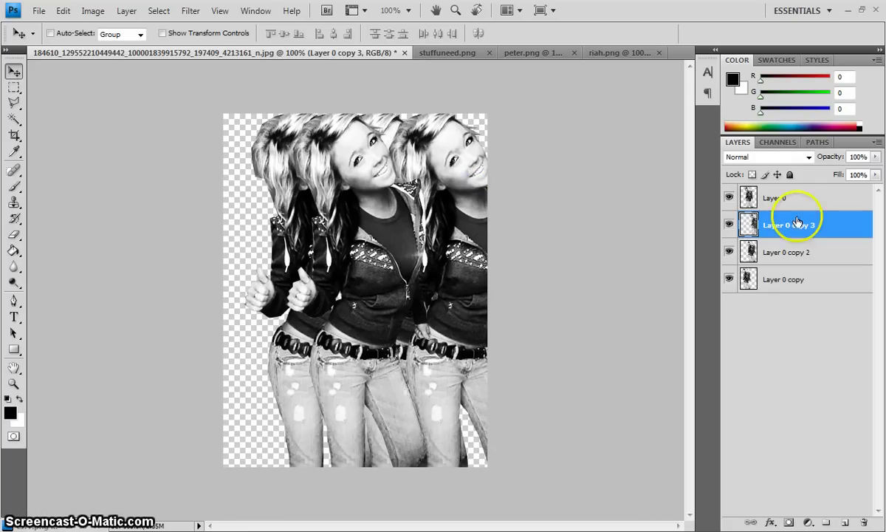
pyautogui.moveTo(792, 225); pyautogui.dragTo(790, 280)
pyautogui.click(484, 158)
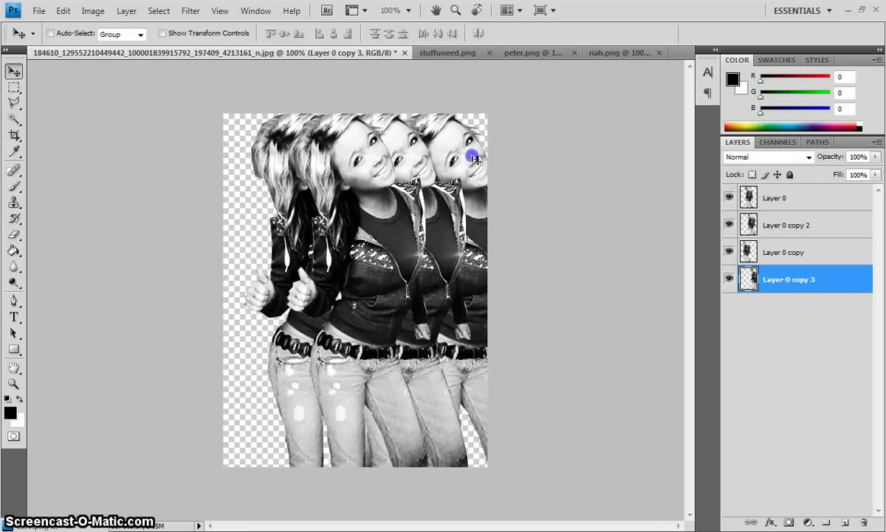
pyautogui.moveTo(469, 158); pyautogui.dragTo(452, 153)
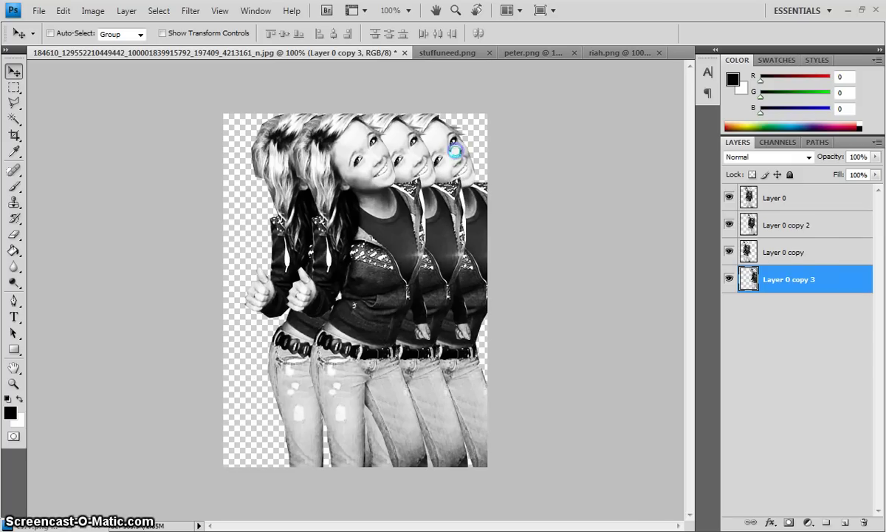
# Create Layer 0 copy 4, slide it right behind the others, and nudge it up-left.
pyautogui.rightClick(804, 275)
pyautogui.click(754, 256)
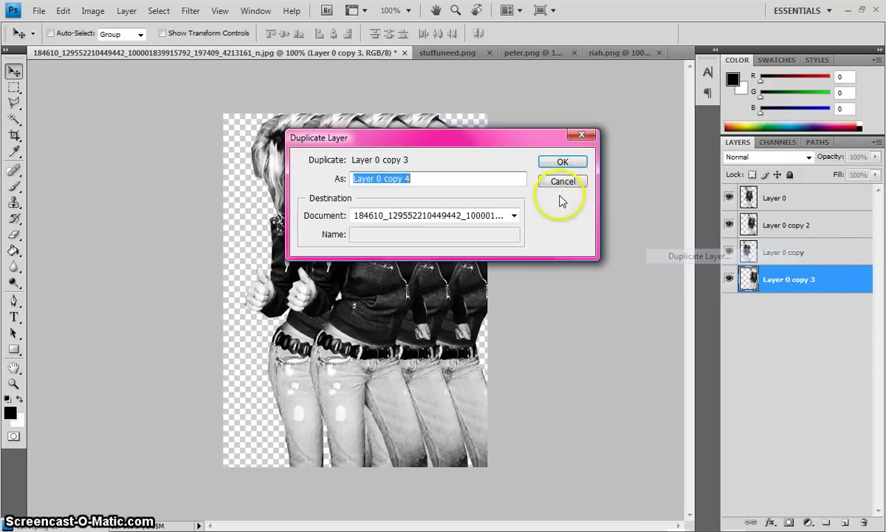
pyautogui.click(568, 159)
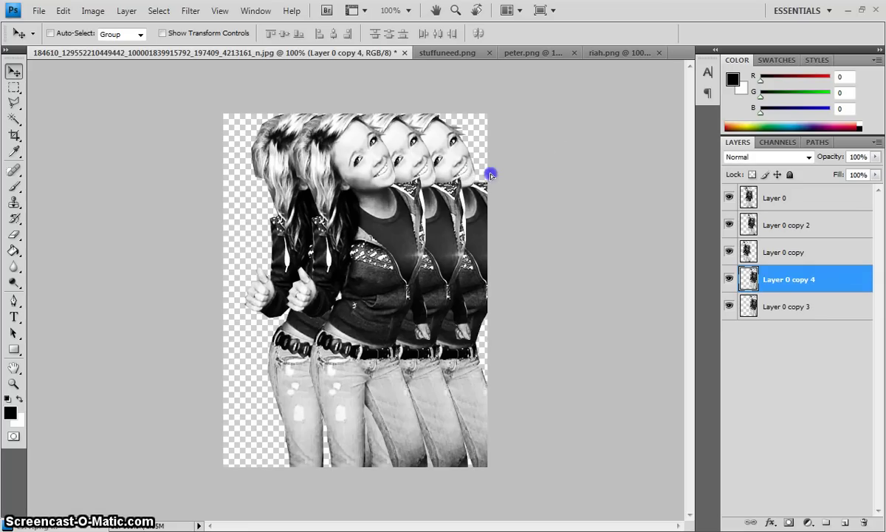
pyautogui.moveTo(491, 176); pyautogui.dragTo(521, 171)
pyautogui.moveTo(757, 287); pyautogui.dragTo(768, 323)
pyautogui.click(475, 142)
pyautogui.moveTo(471, 142); pyautogui.dragTo(454, 128)
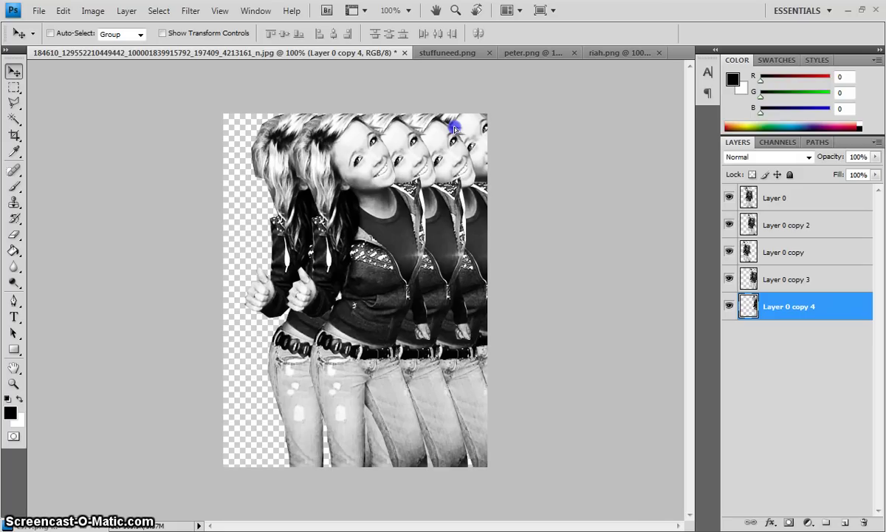
# Create Layer 0 copies 5 and 6 and move both figures to the canvas's far left.
pyautogui.rightClick(781, 309)
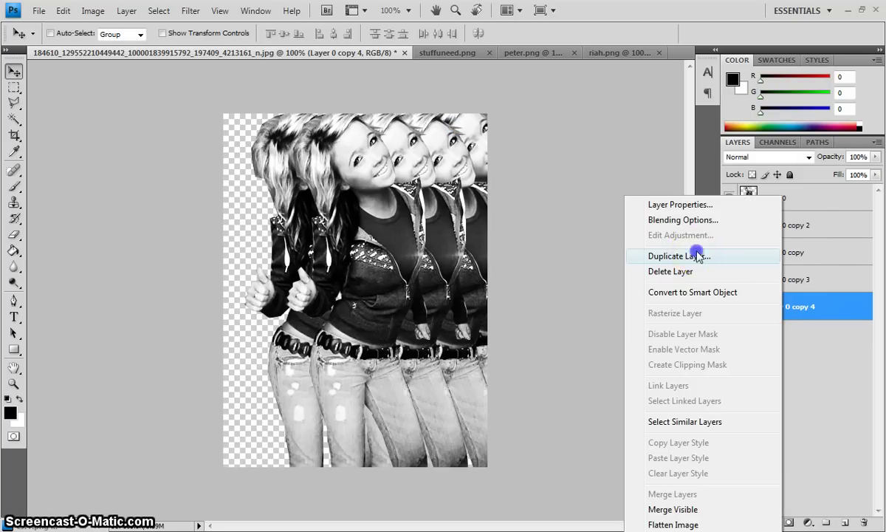
pyautogui.click(721, 260)
pyautogui.click(563, 164)
pyautogui.moveTo(487, 179); pyautogui.dragTo(297, 182)
pyautogui.rightClick(791, 306)
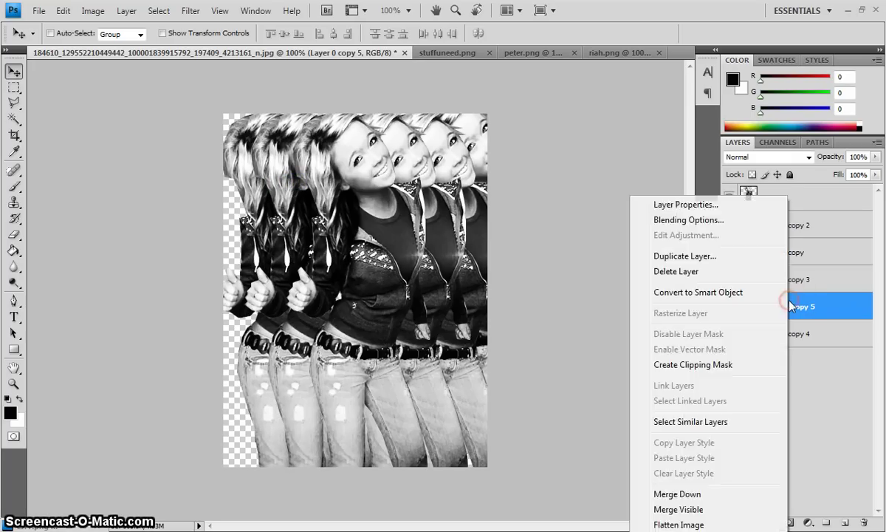
pyautogui.click(724, 256)
pyautogui.click(571, 166)
pyautogui.moveTo(248, 233); pyautogui.dragTo(215, 238)
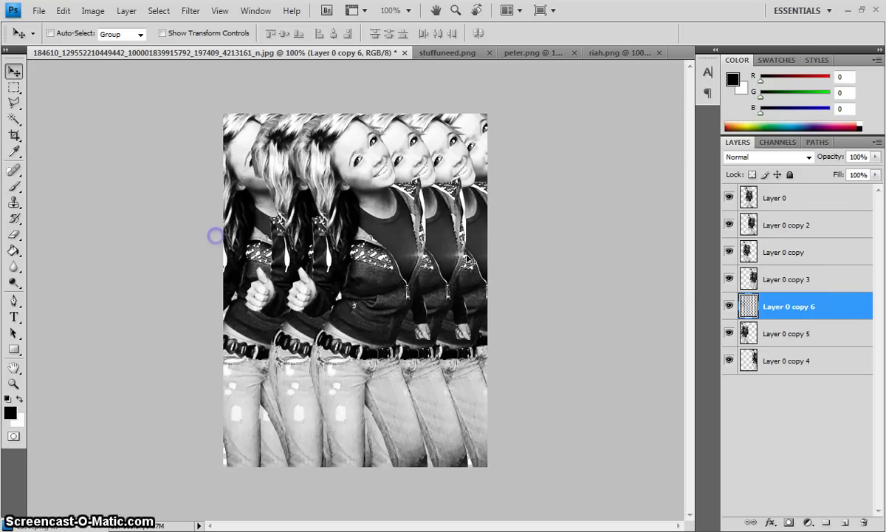
# Create copy 7 at the bottom-left, move it to the stack bottom, then create copy 8.
pyautogui.rightClick(792, 307)
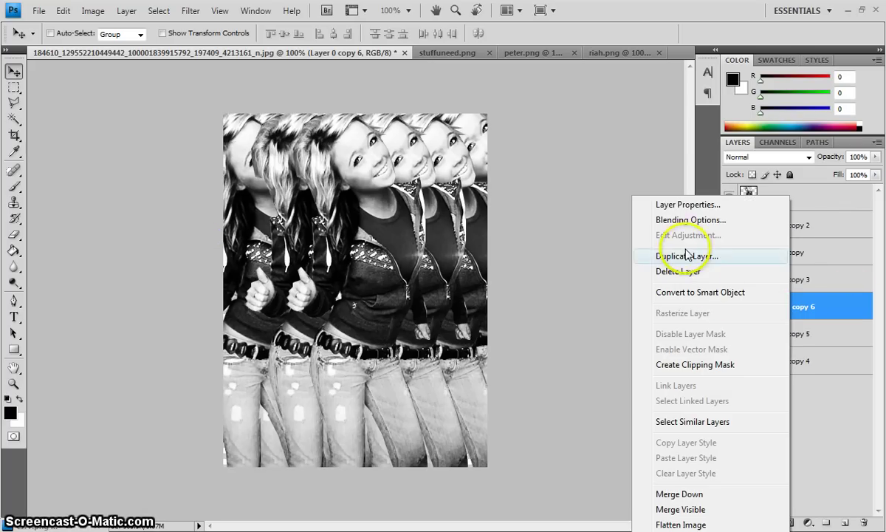
pyautogui.click(656, 257)
pyautogui.click(570, 161)
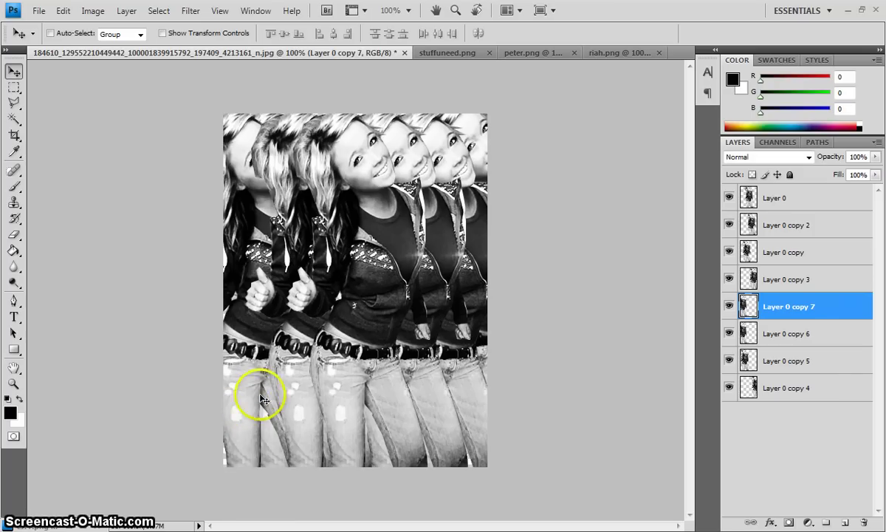
pyautogui.moveTo(247, 174); pyautogui.dragTo(273, 434)
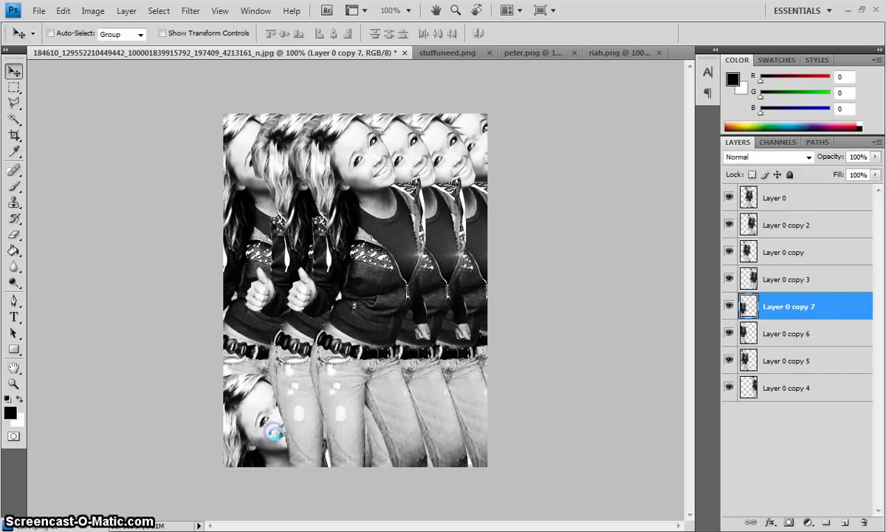
pyautogui.moveTo(796, 303); pyautogui.dragTo(779, 405)
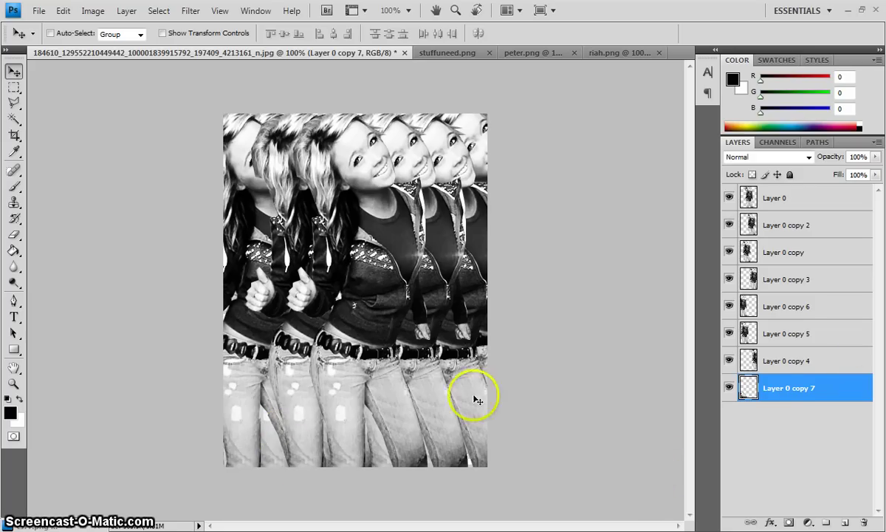
pyautogui.rightClick(803, 397)
pyautogui.click(650, 113)
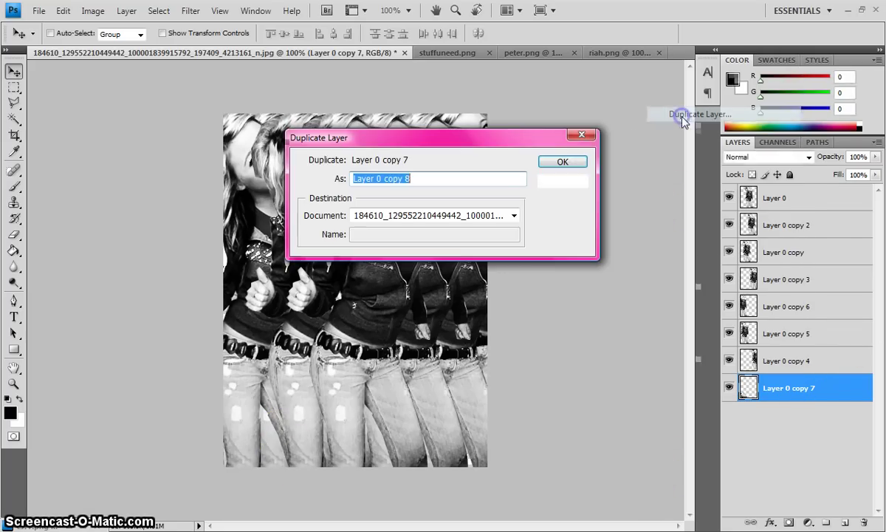
pyautogui.click(562, 162)
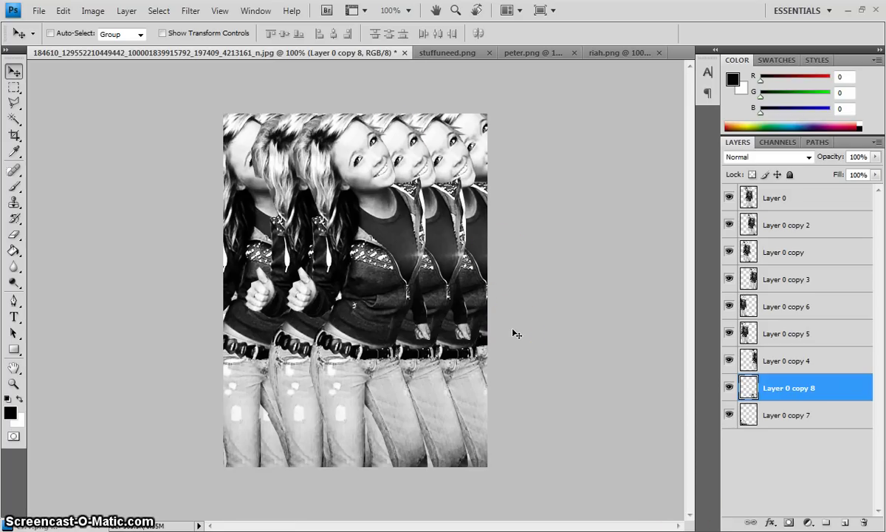
# Merge all visible figure layers and duplicate the result as Layer 0 copy 9.
pyautogui.click(124, 10)
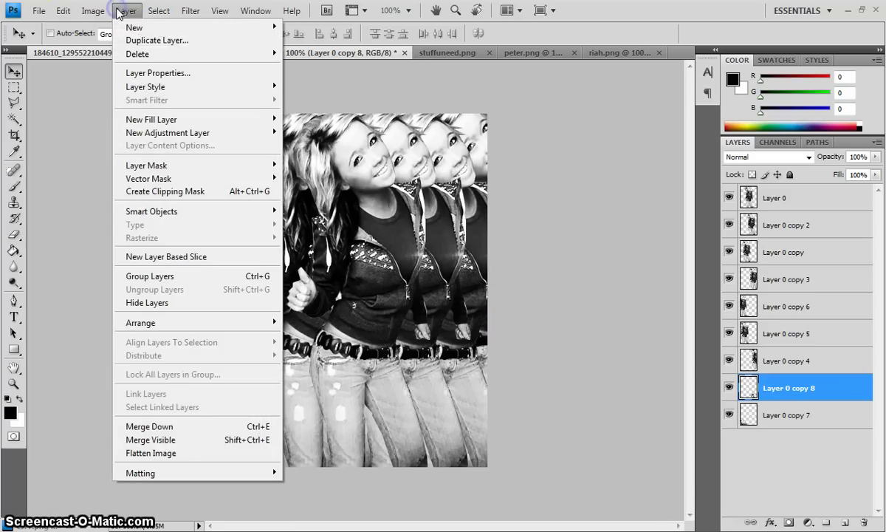
pyautogui.click(196, 441)
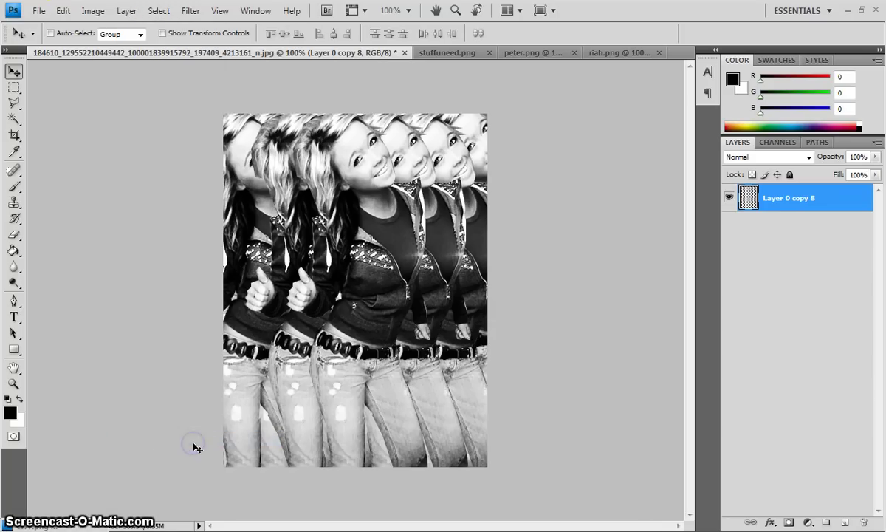
pyautogui.rightClick(777, 207)
pyautogui.click(672, 256)
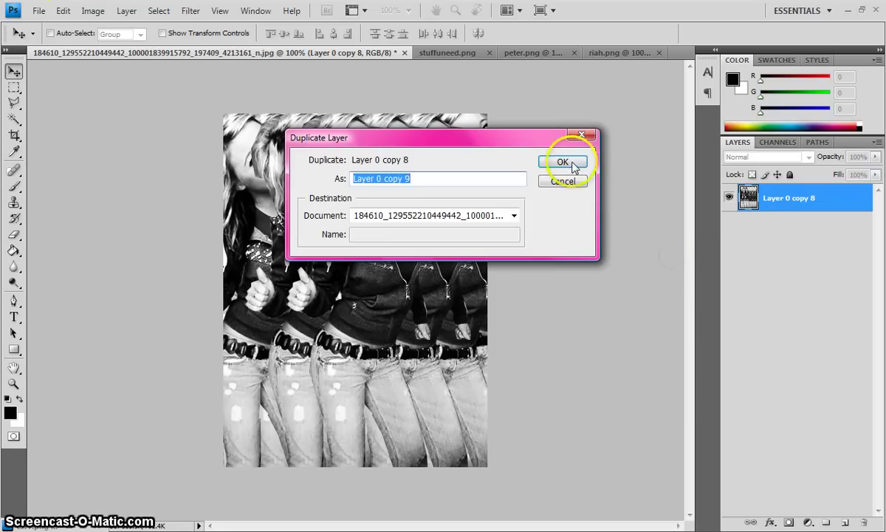
pyautogui.click(572, 163)
# Apply the Sharpen filter twice to Layer 0 copy 9.
pyautogui.click(191, 11)
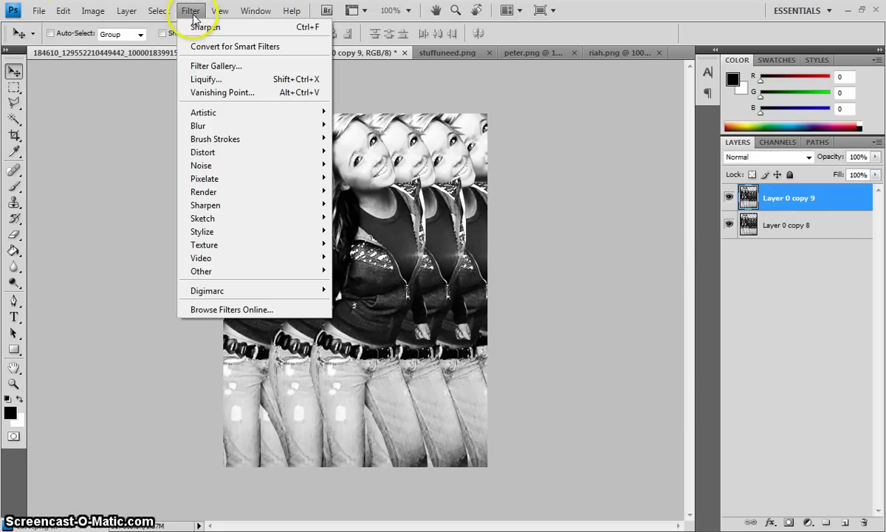
pyautogui.moveTo(231, 206)
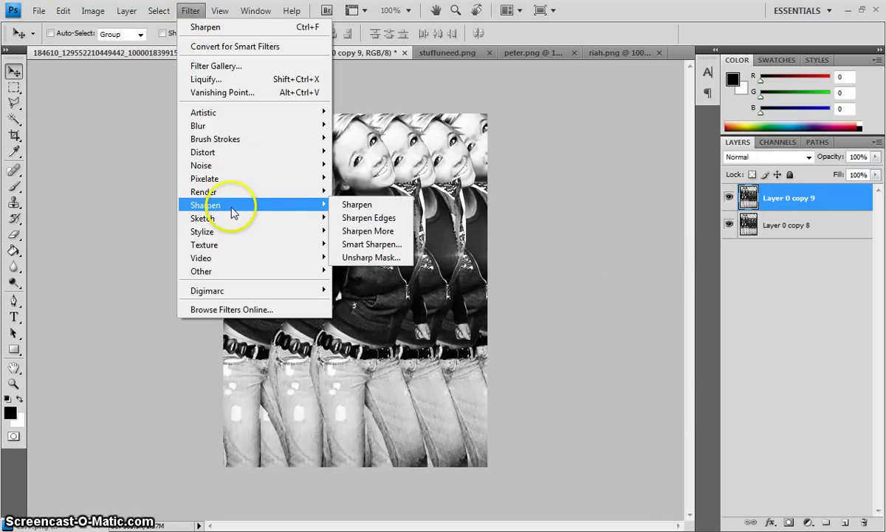
pyautogui.click(383, 206)
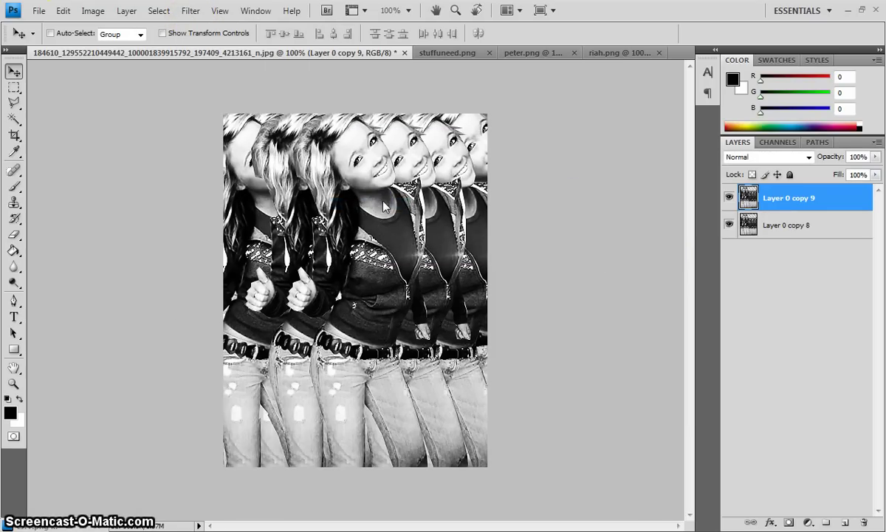
pyautogui.click(156, 10)
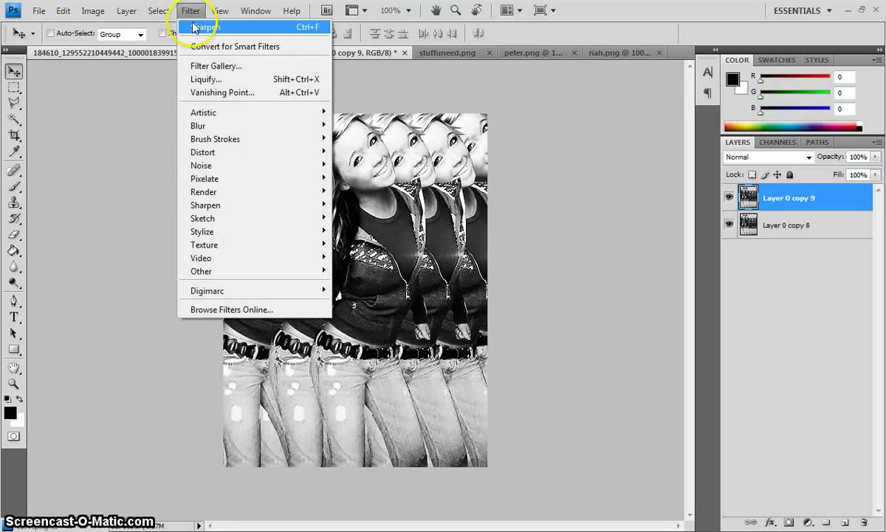
pyautogui.click(198, 28)
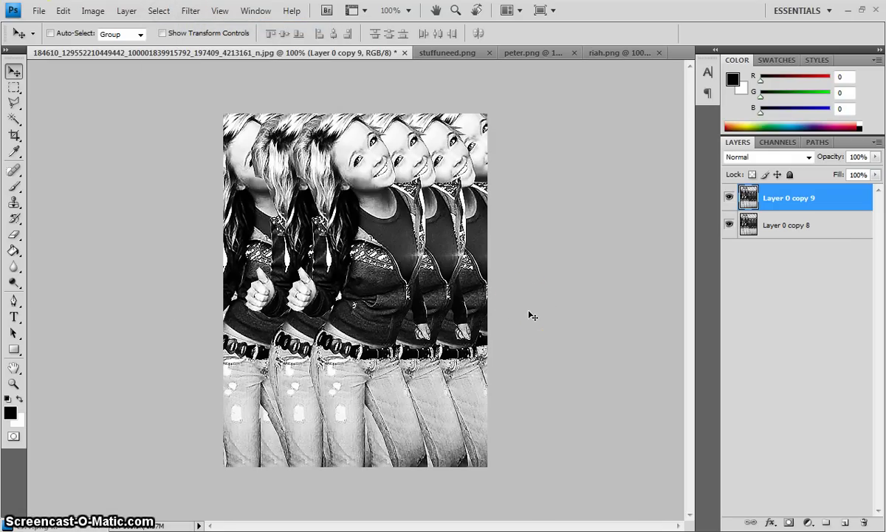
pyautogui.click(533, 97)
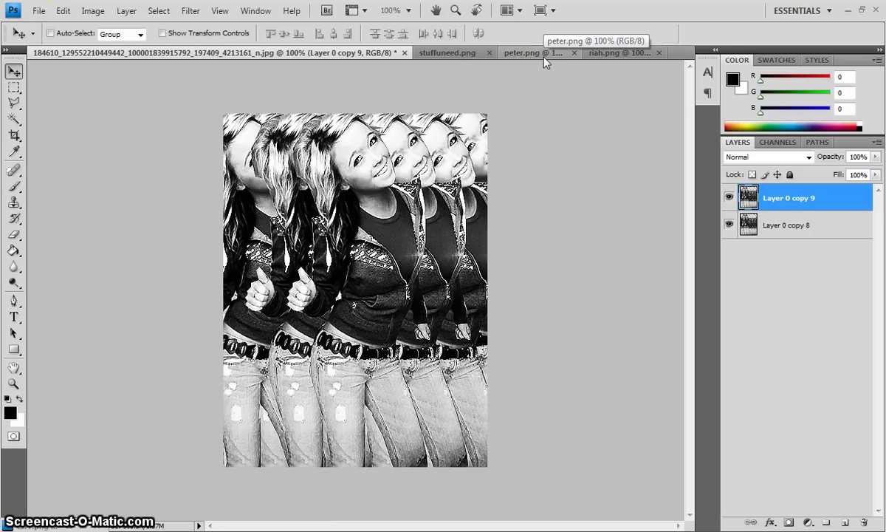
# Pick the Brush tool and add a new empty Layer 1 for painting.
pyautogui.click(13, 186)
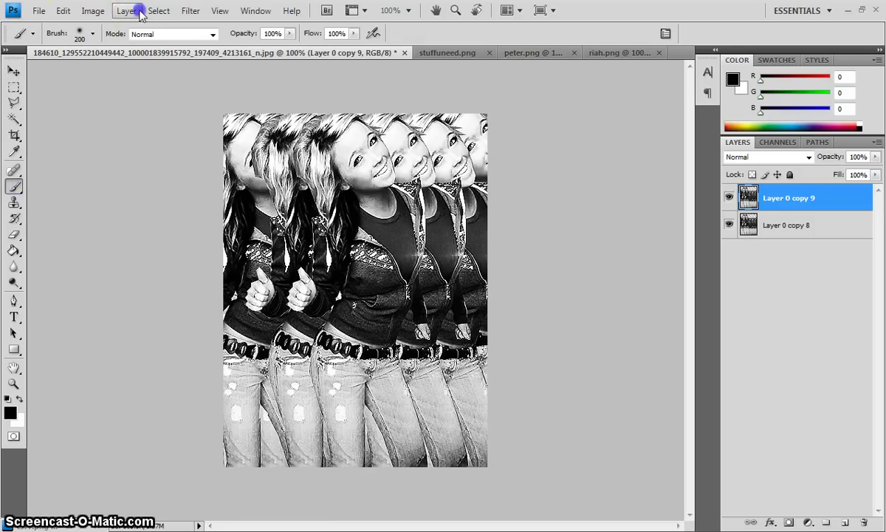
pyautogui.click(127, 10)
pyautogui.moveTo(153, 26)
pyautogui.click(336, 31)
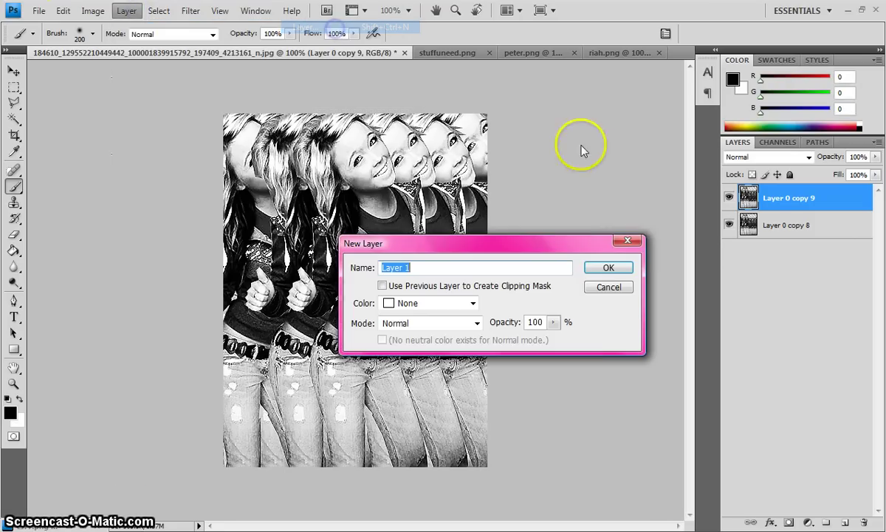
pyautogui.click(611, 271)
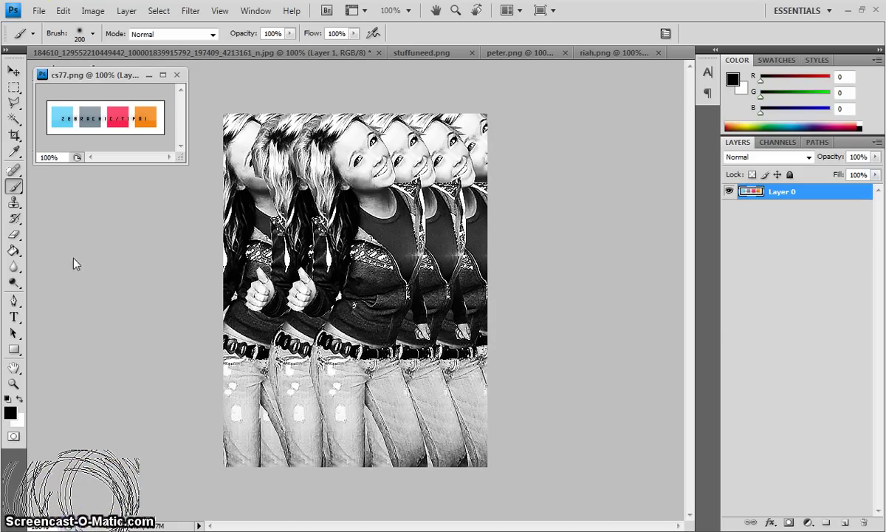
# Sample light blue from the cs77 palette and paint soft blue dabs top-left and lower right.
pyautogui.click(732, 79)
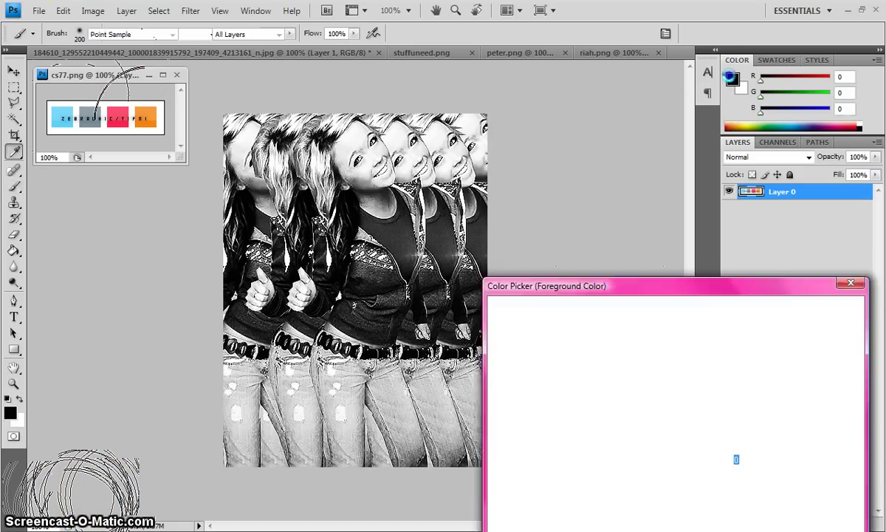
pyautogui.click(63, 119)
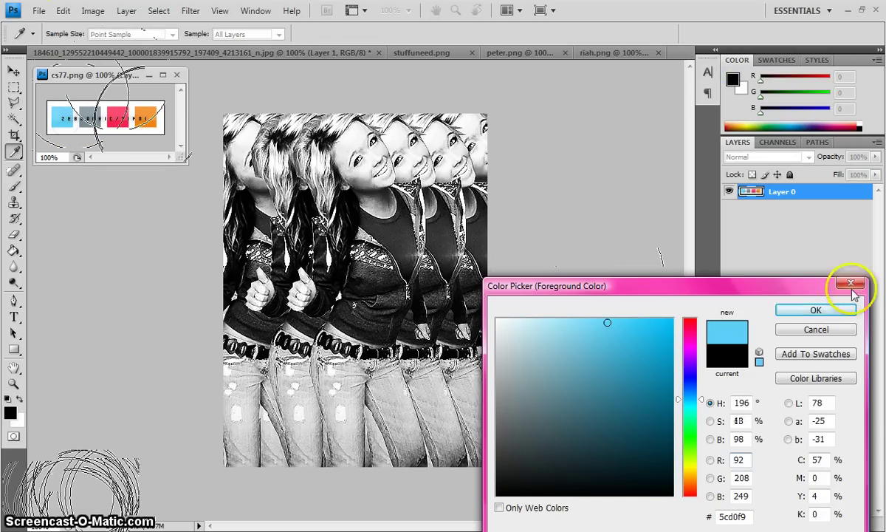
pyautogui.click(845, 310)
pyautogui.click(347, 129)
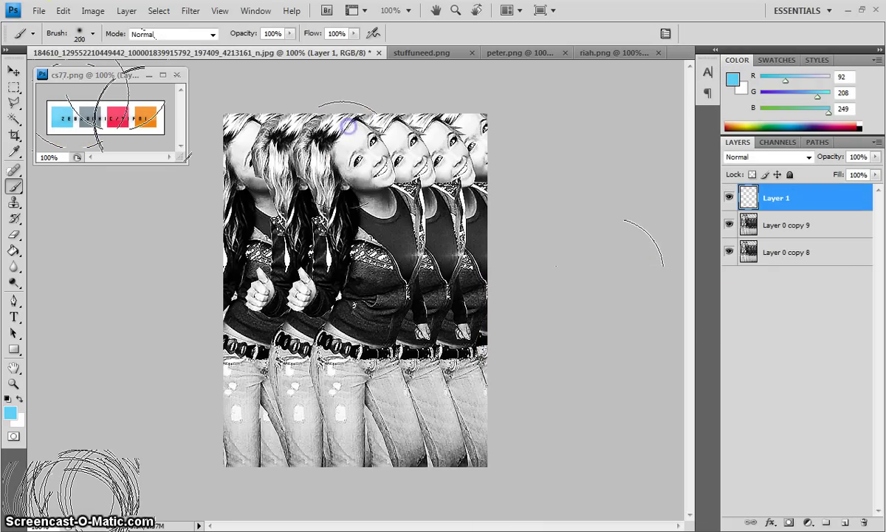
pyautogui.click(251, 158)
pyautogui.click(459, 396)
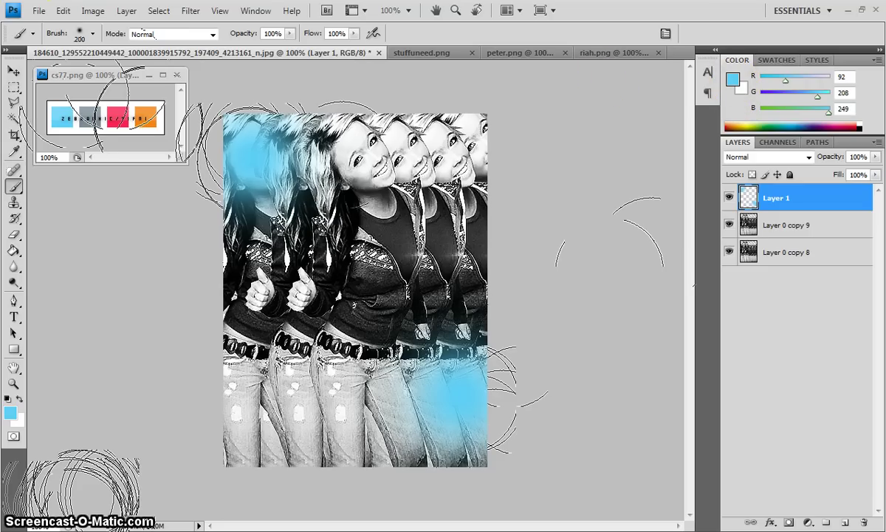
# With a 200 px soft brush, paint grey-blue glows on the right figures and the jeans.
pyautogui.click(93, 34)
pyautogui.click(116, 169)
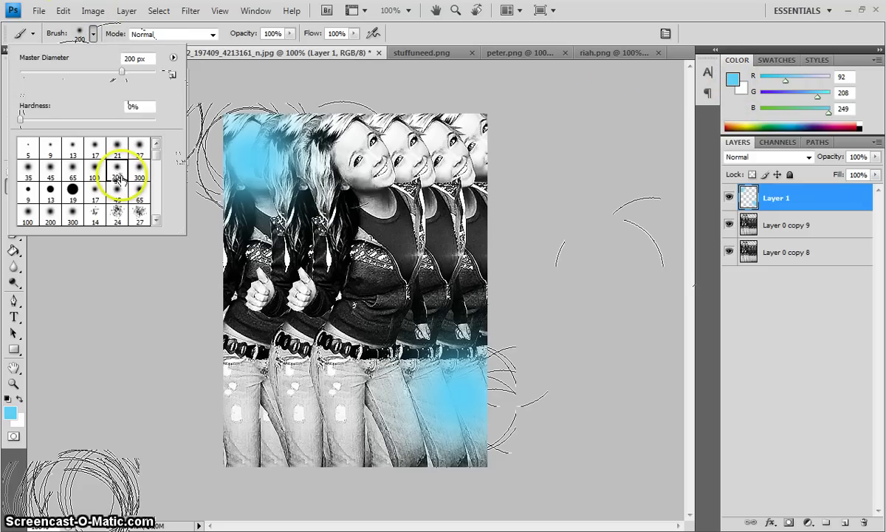
pyautogui.click(586, 231)
pyautogui.click(736, 80)
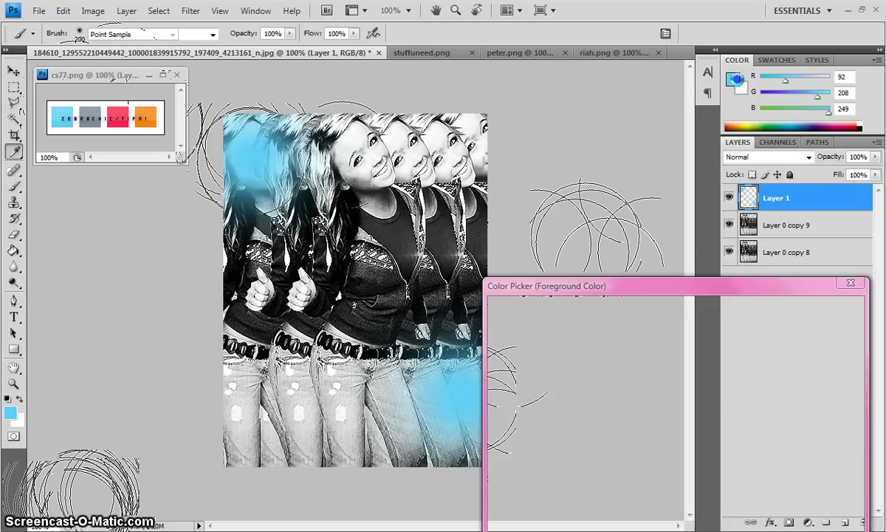
pyautogui.click(92, 116)
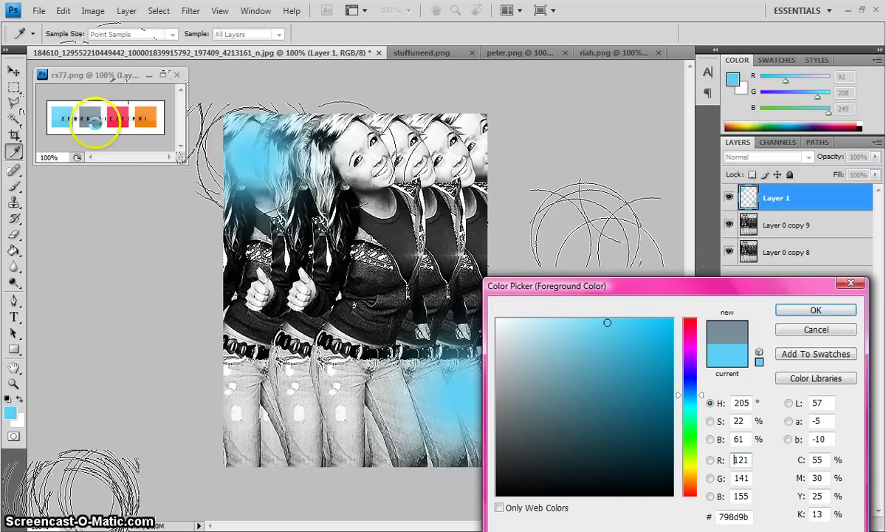
pyautogui.click(813, 311)
pyautogui.press('b')
pyautogui.moveTo(435, 174); pyautogui.dragTo(443, 168)
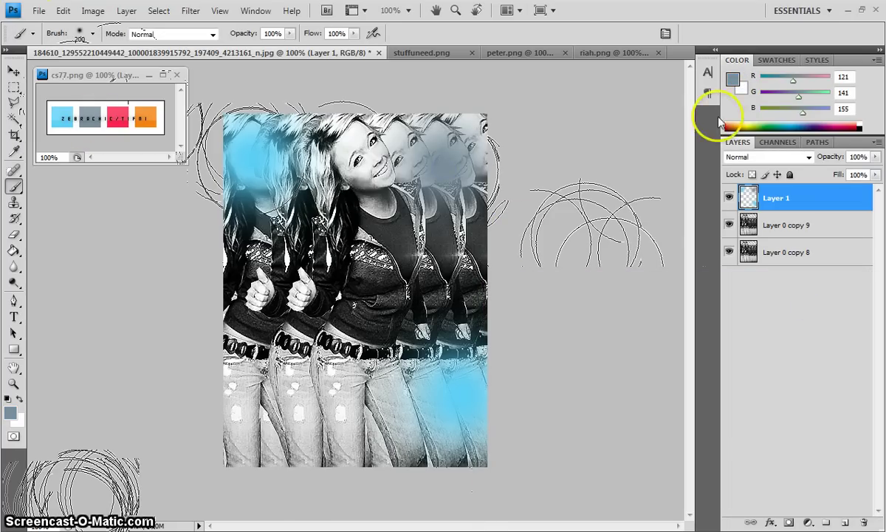
pyautogui.click(735, 79)
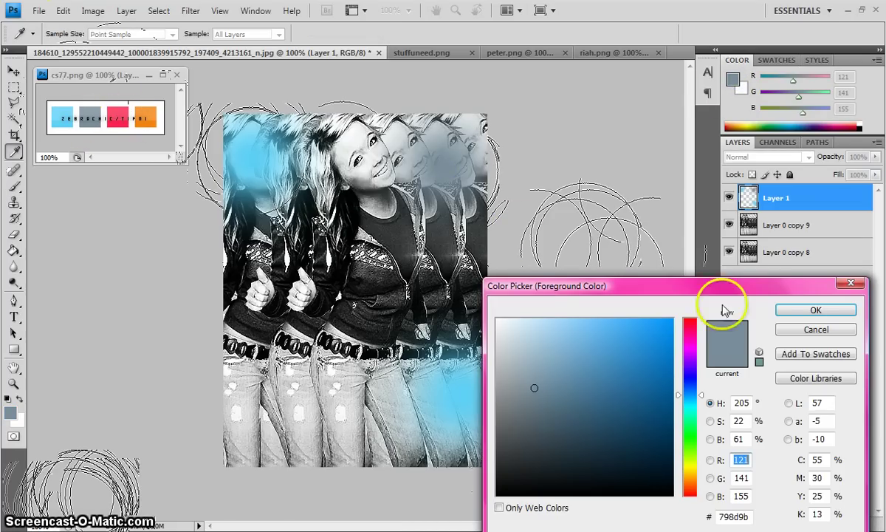
pyautogui.click(812, 309)
pyautogui.click(265, 344)
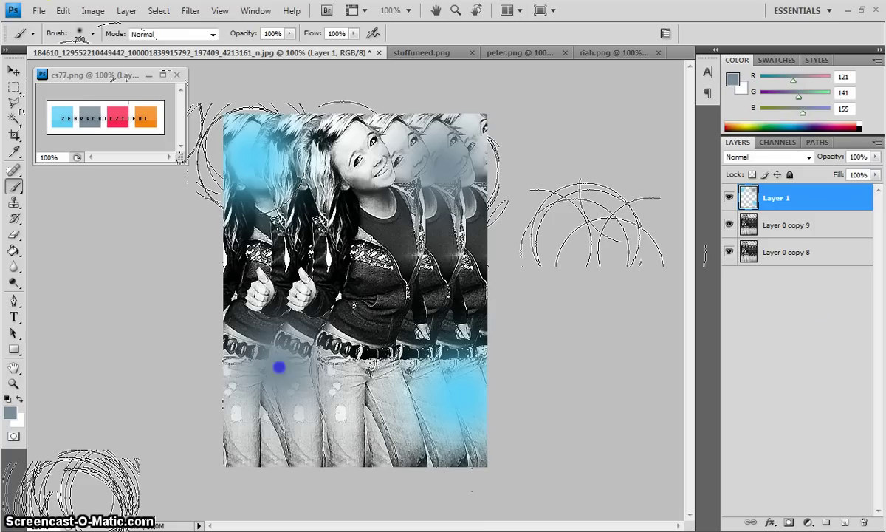
# Sample the cs77 pink swatch and paint pink glows on the chest and lower-left jeans.
pyautogui.click(735, 80)
pyautogui.click(121, 120)
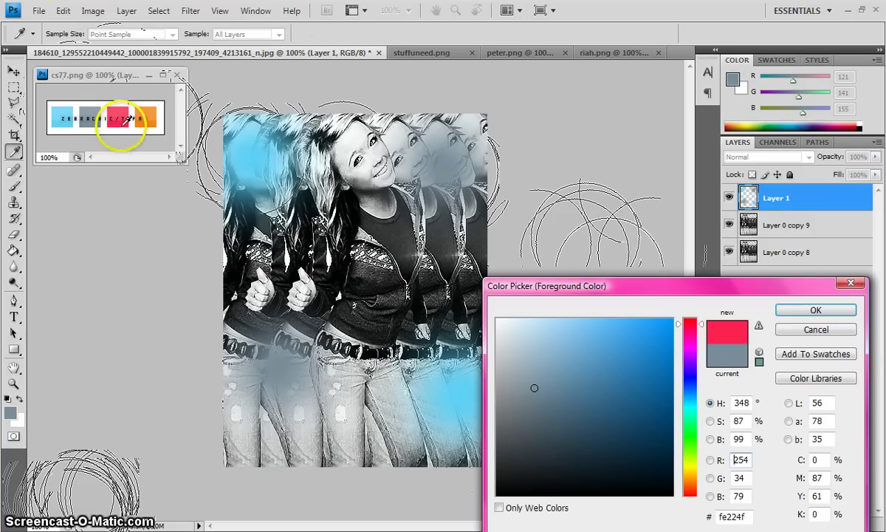
pyautogui.click(798, 310)
pyautogui.click(377, 259)
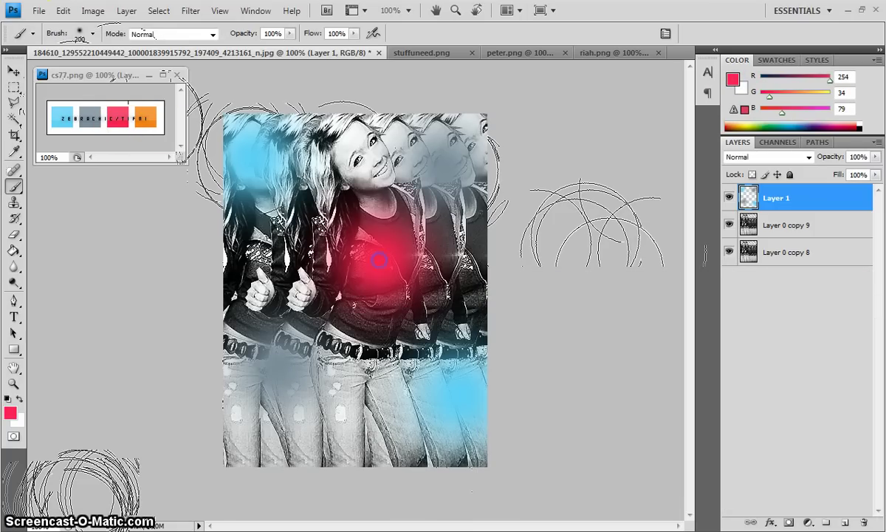
pyautogui.click(244, 449)
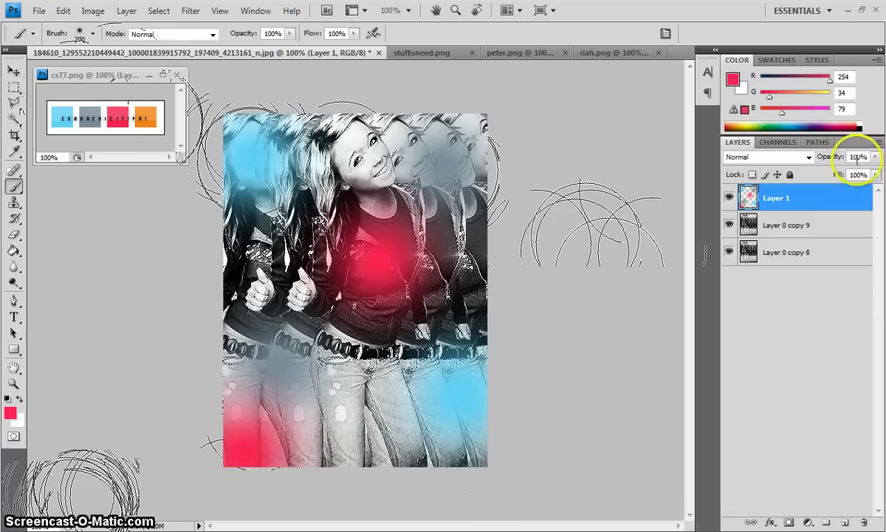
# Sample the cs77 orange swatch and paint orange glows on the left chest and lower-centre jeans.
pyautogui.click(725, 88)
pyautogui.click(146, 119)
pyautogui.click(795, 317)
pyautogui.click(257, 247)
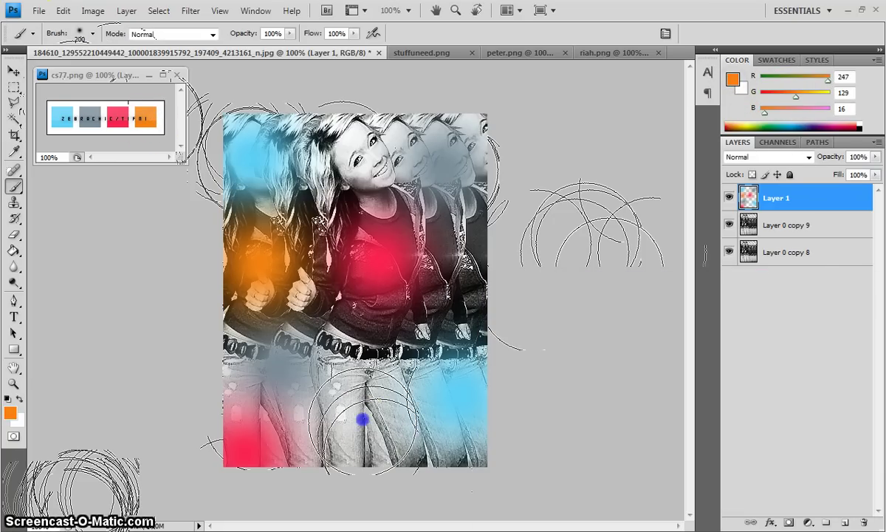
pyautogui.click(362, 419)
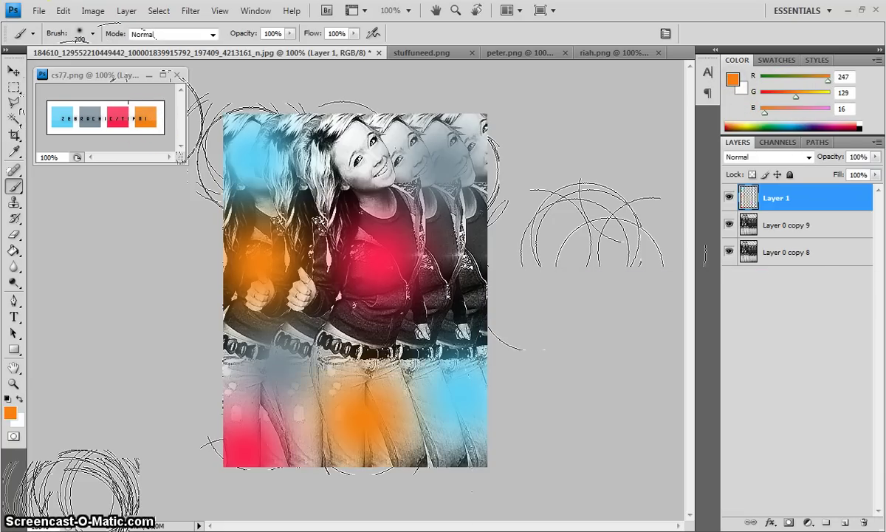
# Set Layer 1's blend mode to Screen and add an orange glow at the right edge.
pyautogui.click(795, 164)
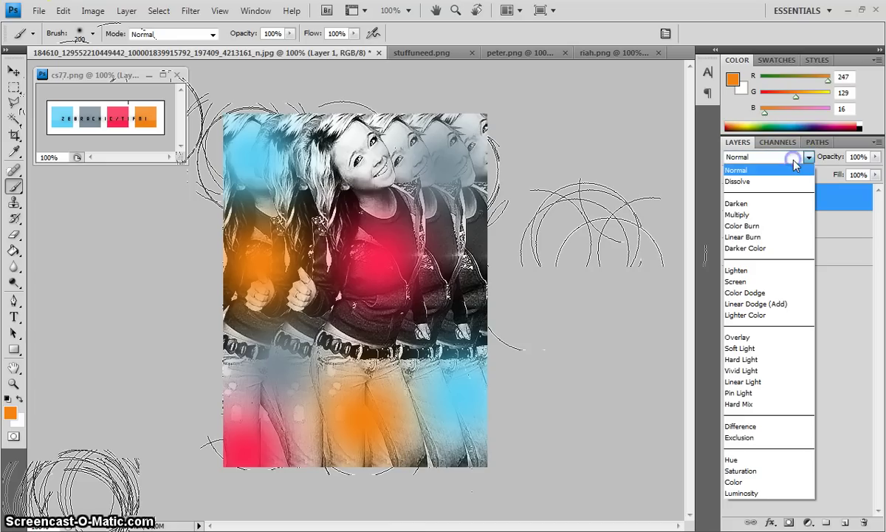
pyautogui.click(735, 281)
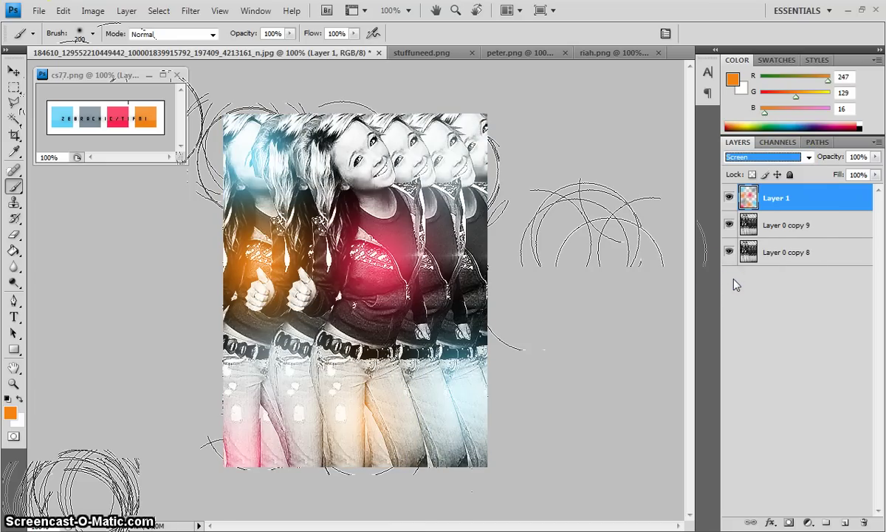
pyautogui.click(482, 283)
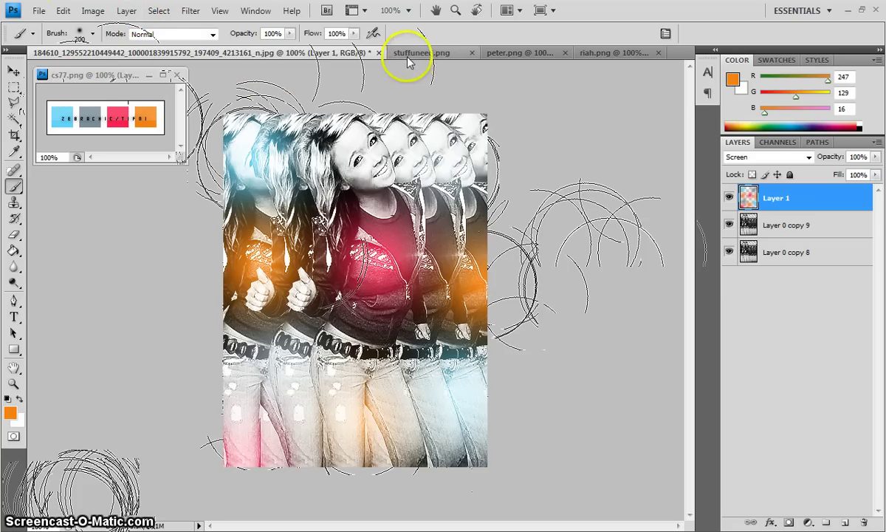
# Define peter.png as a pattern via Edit > Define Pattern, then close it.
pyautogui.click(523, 53)
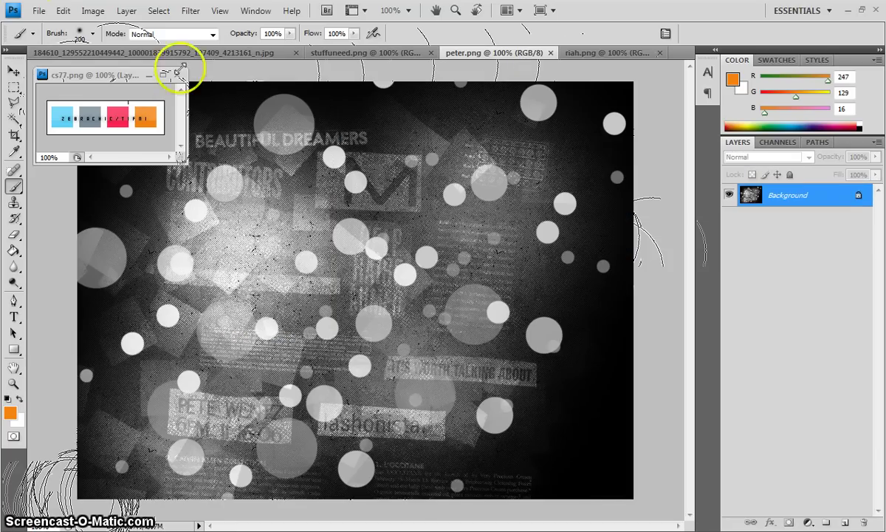
pyautogui.click(148, 75)
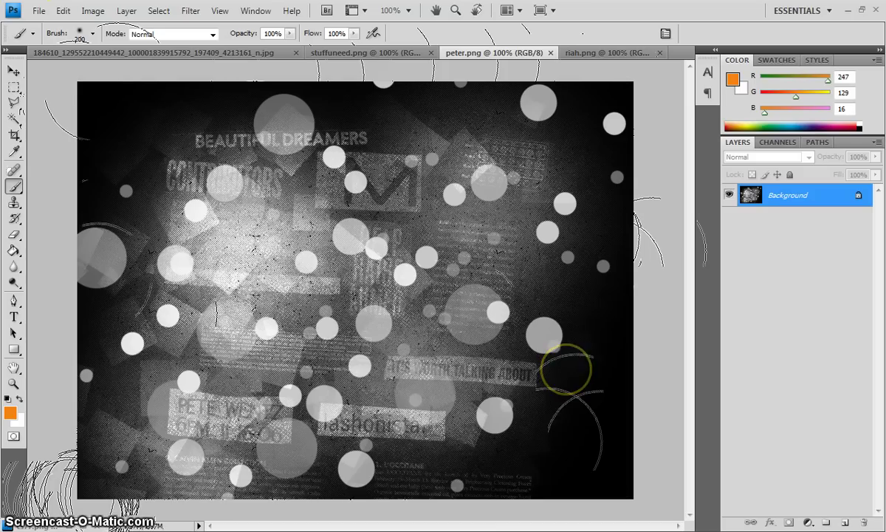
pyautogui.click(566, 368)
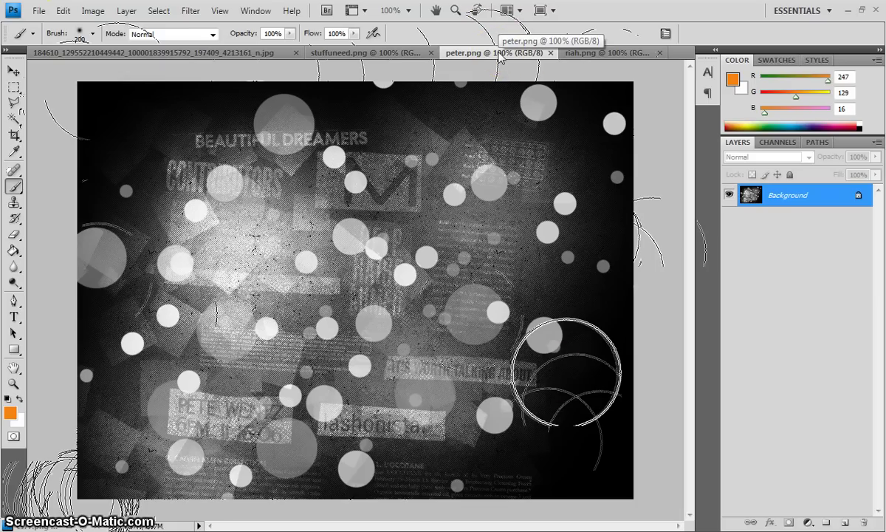
pyautogui.click(591, 55)
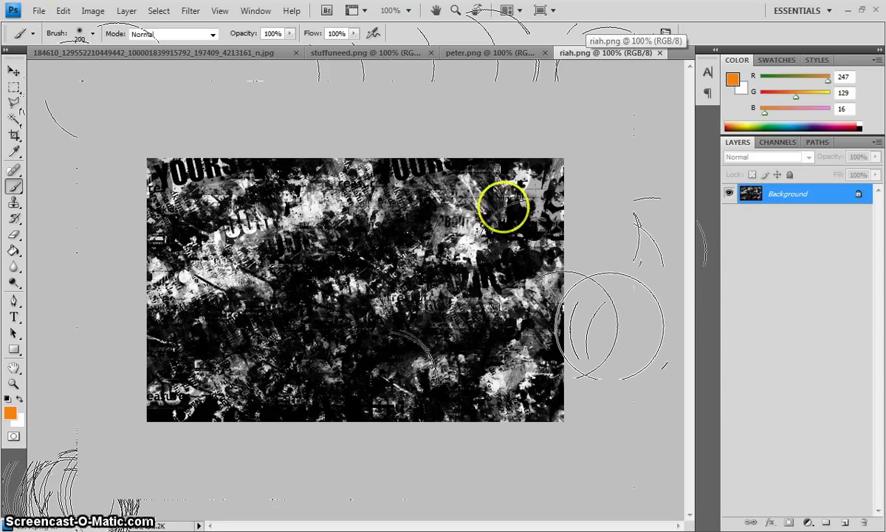
pyautogui.click(500, 55)
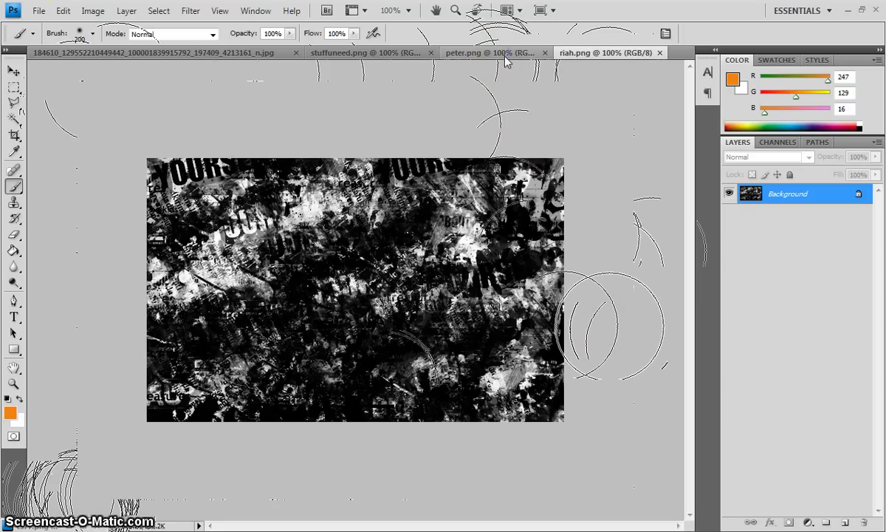
pyautogui.click(64, 11)
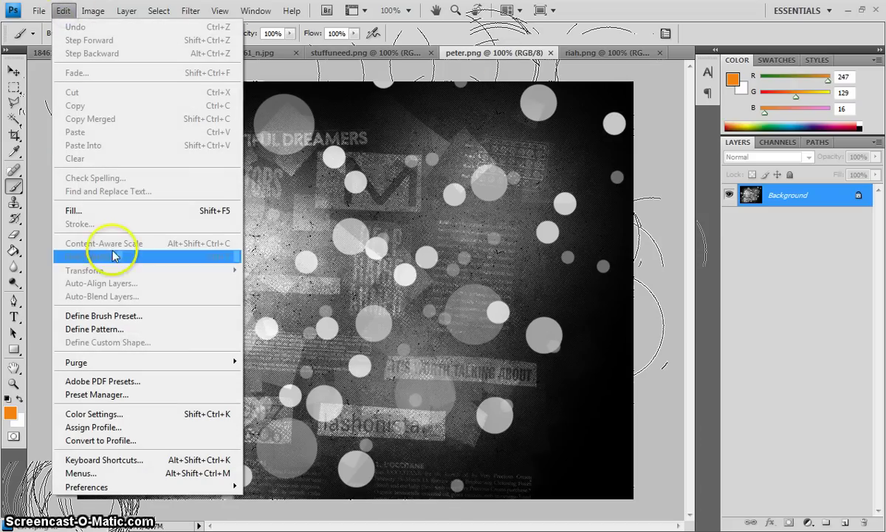
pyautogui.click(108, 328)
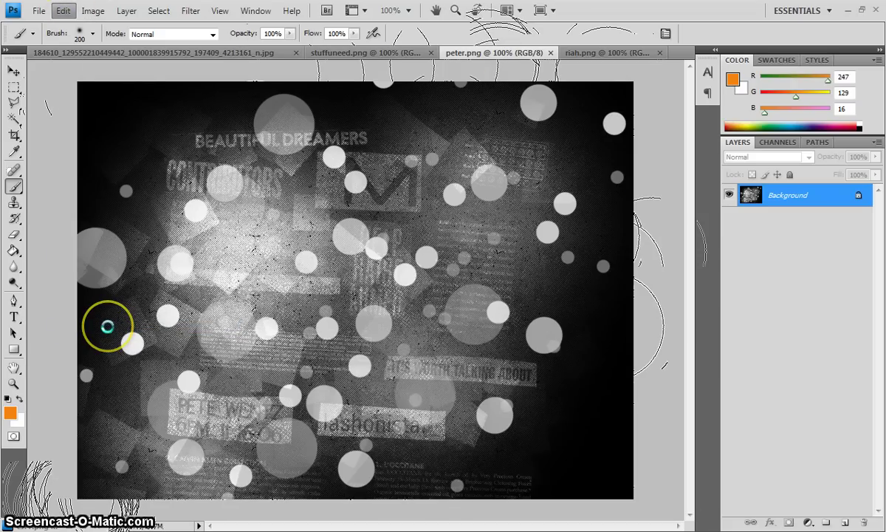
pyautogui.click(579, 172)
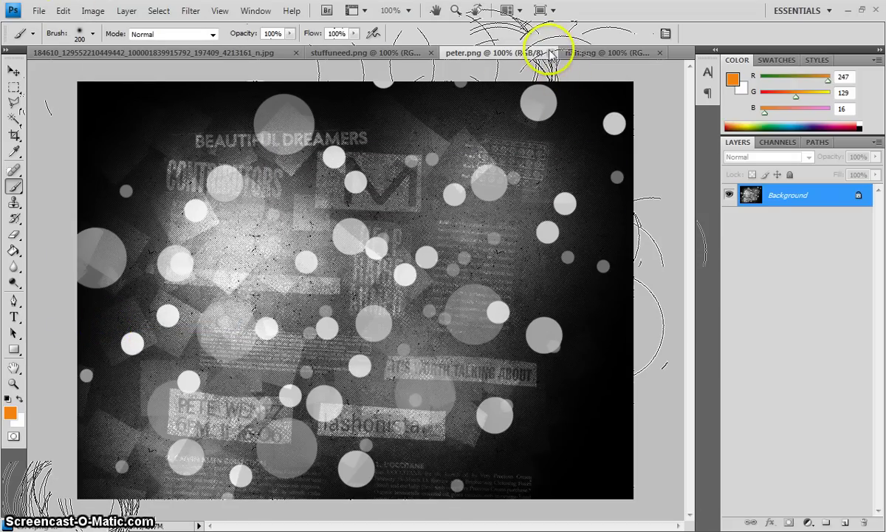
pyautogui.click(550, 53)
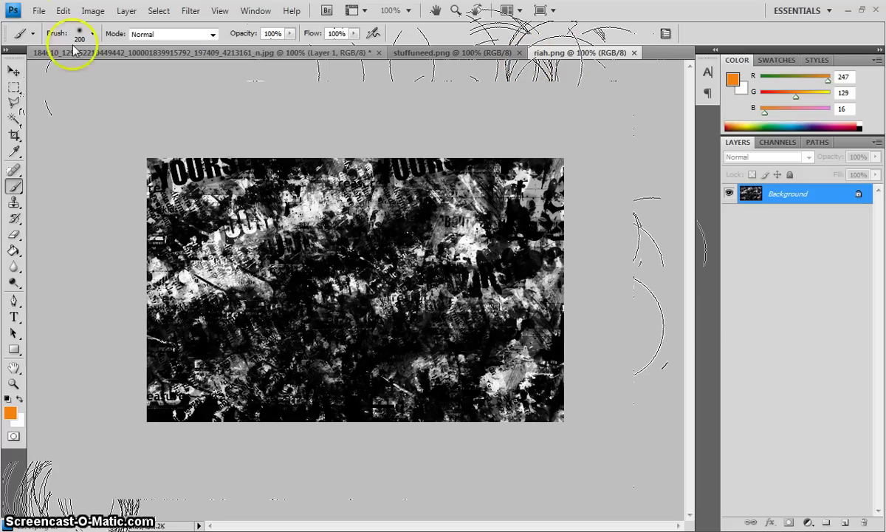
# Define riah.png as a pattern and close its document.
pyautogui.click(64, 11)
pyautogui.click(82, 328)
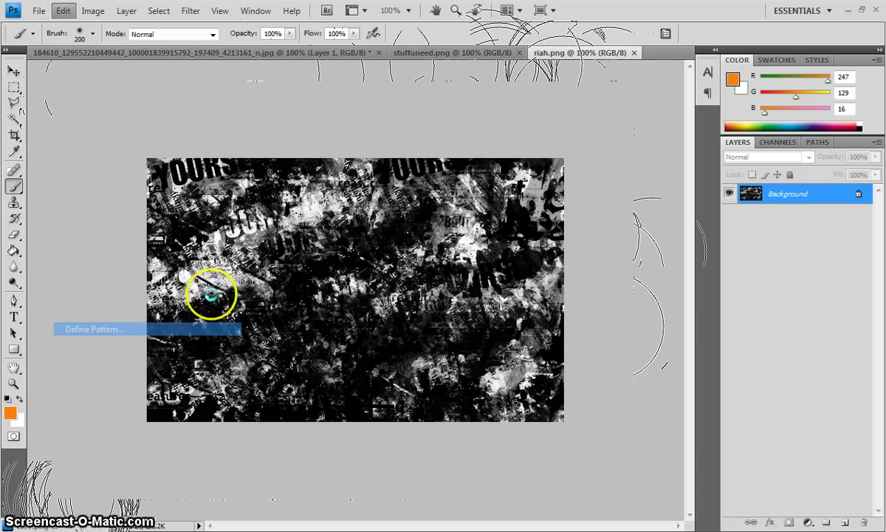
pyautogui.click(582, 185)
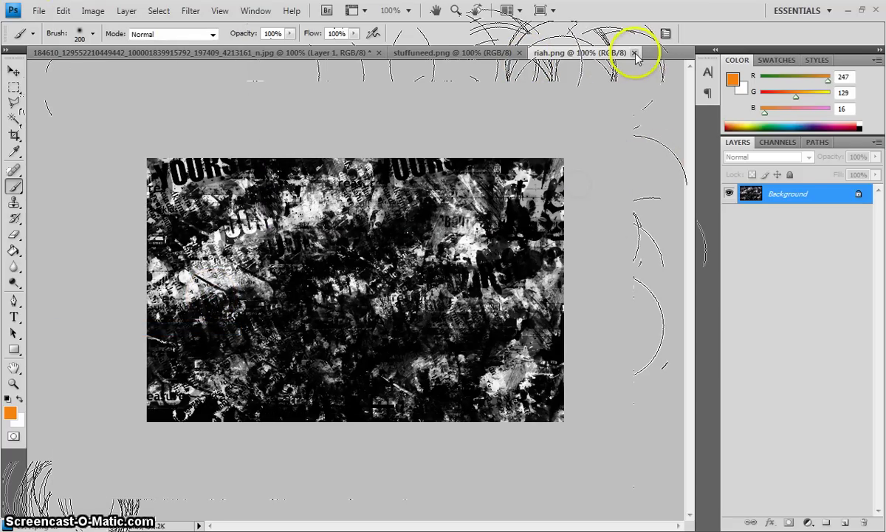
pyautogui.click(634, 53)
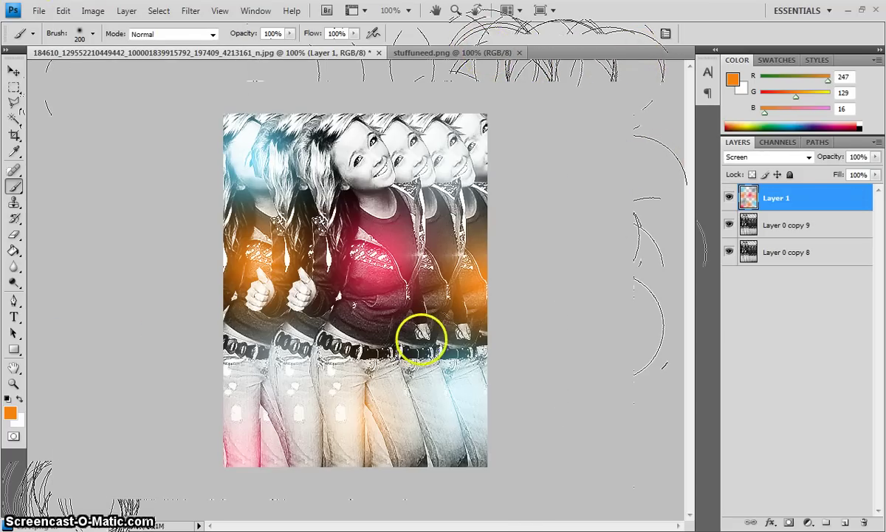
# Add a Pattern Fill 1 layer at 100% scale and move it below Layer 1.
pyautogui.click(127, 10)
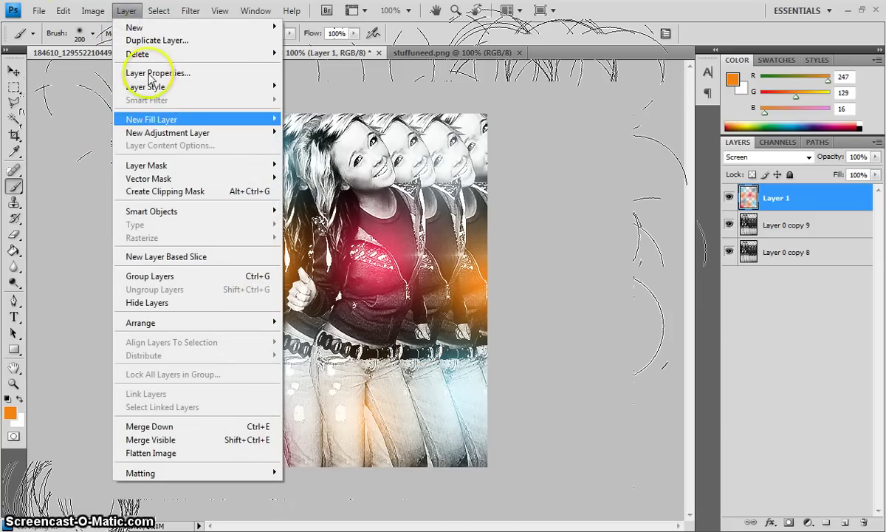
pyautogui.moveTo(174, 121)
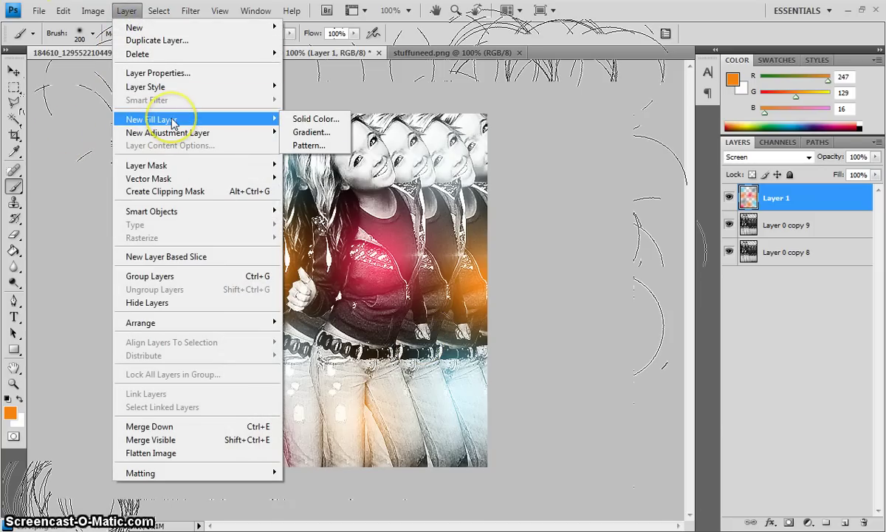
pyautogui.click(336, 150)
pyautogui.click(609, 268)
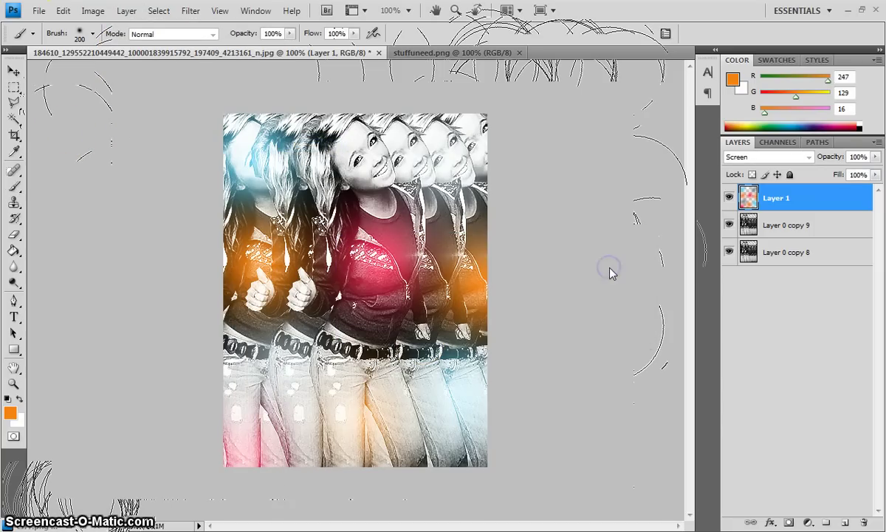
pyautogui.click(639, 214)
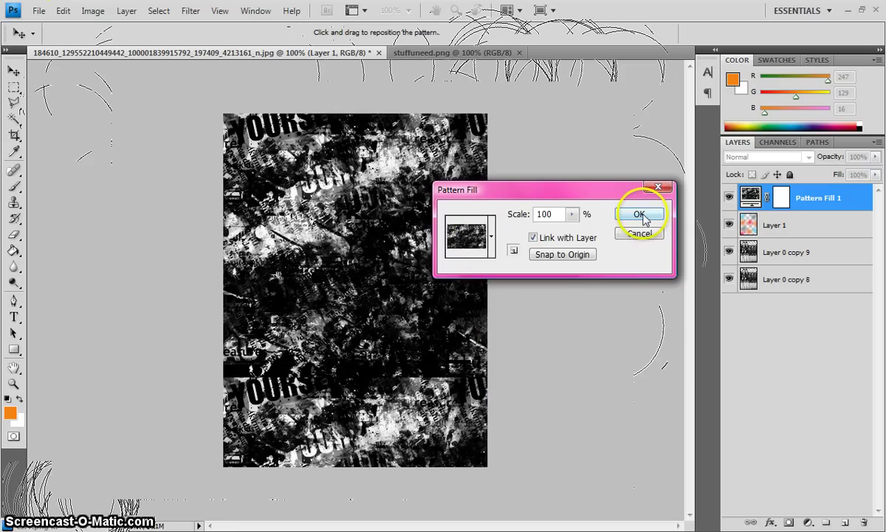
pyautogui.moveTo(813, 199); pyautogui.dragTo(812, 221)
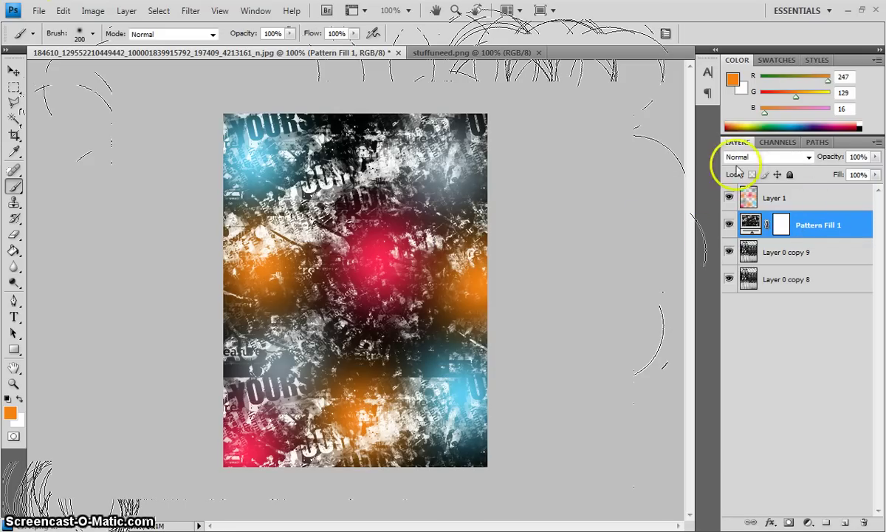
# Try Soft Light and Screen, settle Pattern Fill 1 on Lighten, and lower opacity to 75%.
pyautogui.click(744, 161)
pyautogui.click(742, 348)
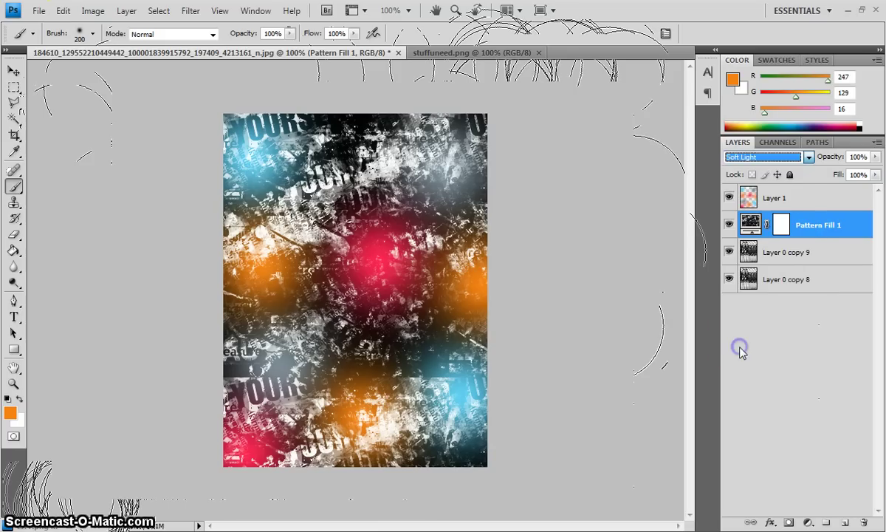
pyautogui.click(772, 156)
pyautogui.click(741, 282)
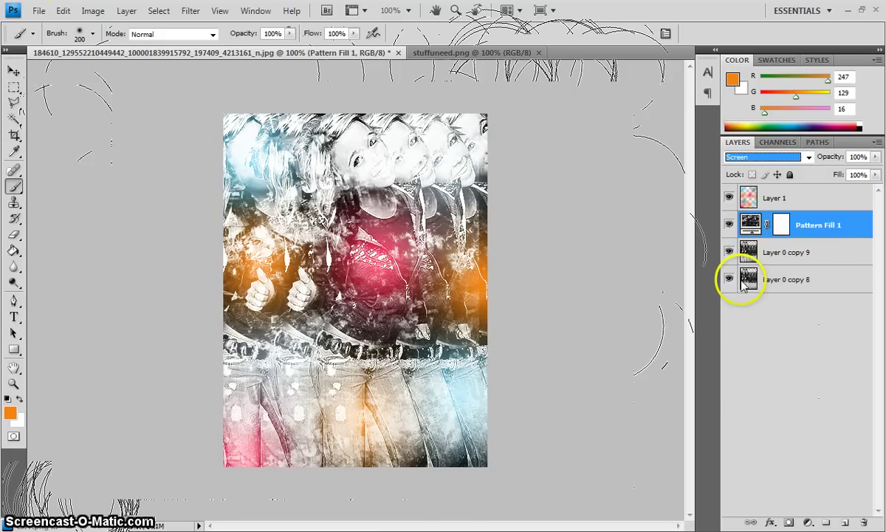
pyautogui.click(768, 158)
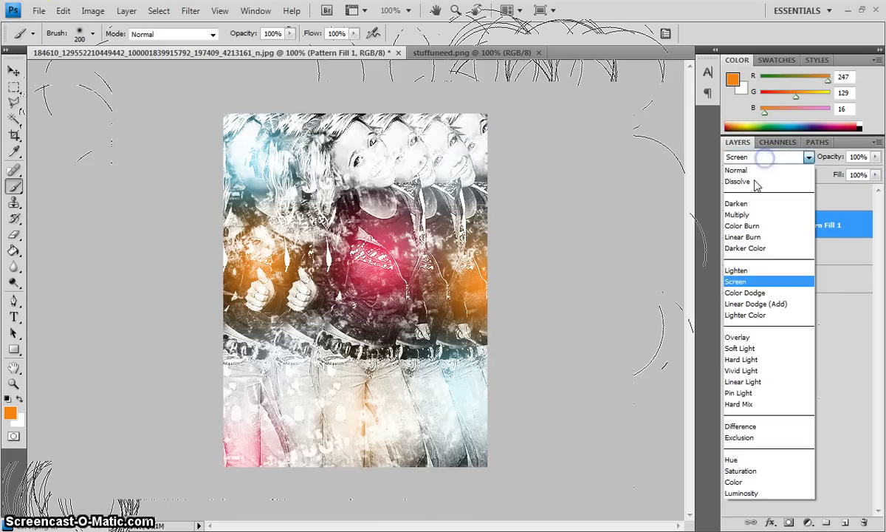
pyautogui.click(737, 272)
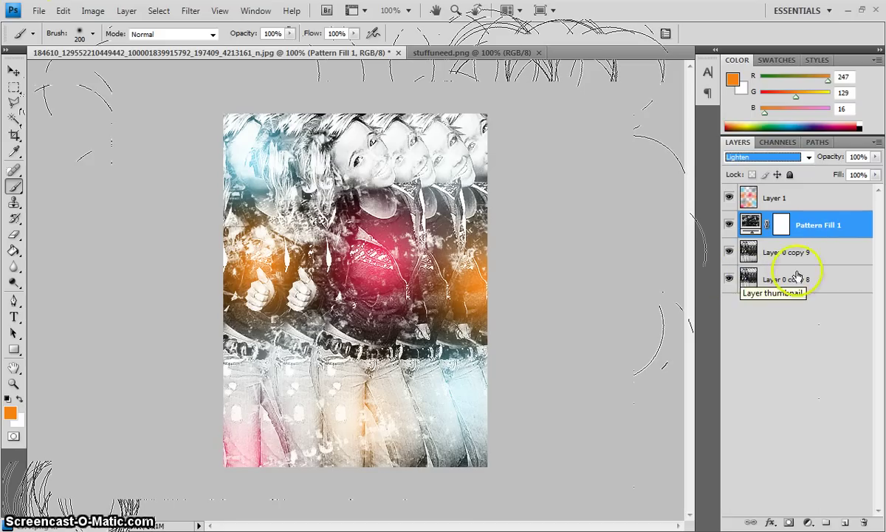
pyautogui.click(876, 157)
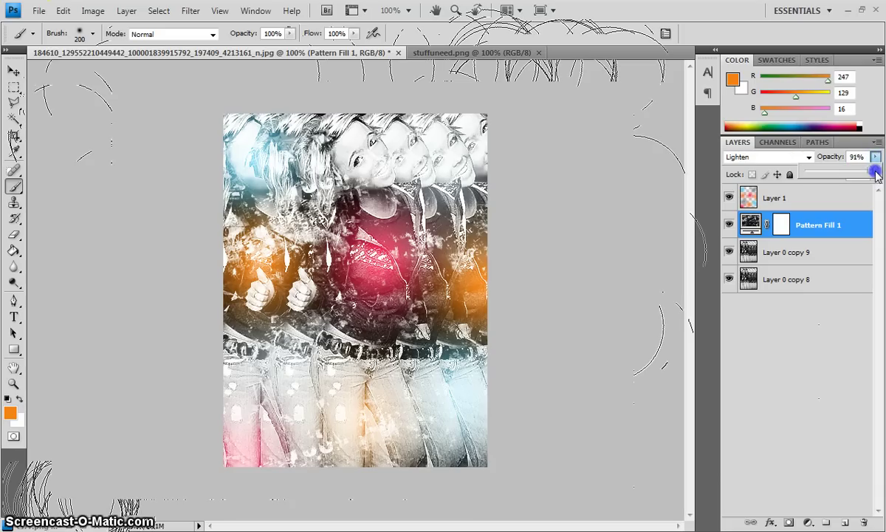
pyautogui.moveTo(876, 171)
pyautogui.mouseDown()
pyautogui.moveTo(849, 173)
pyautogui.moveTo(859, 175)
pyautogui.mouseUp()
# Add a Pattern Fill 2 layer using the bokeh circles pattern.
pyautogui.click(124, 10)
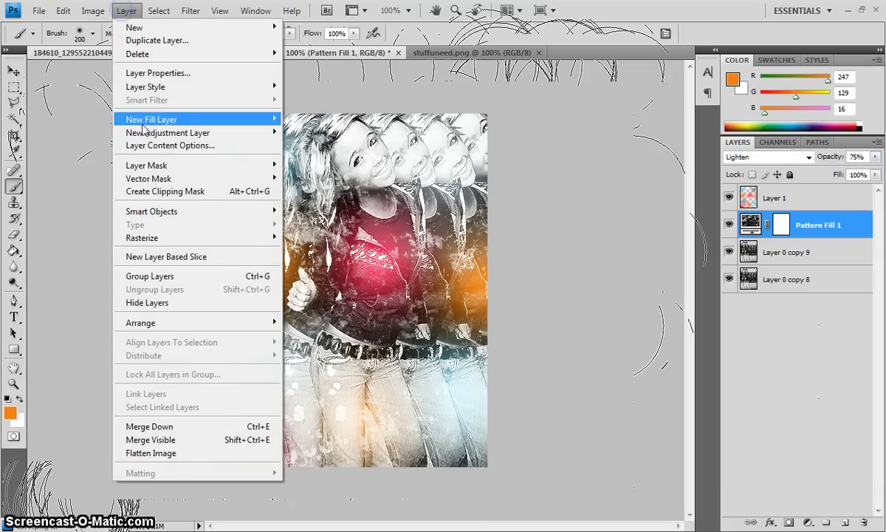
pyautogui.moveTo(186, 125)
pyautogui.click(309, 145)
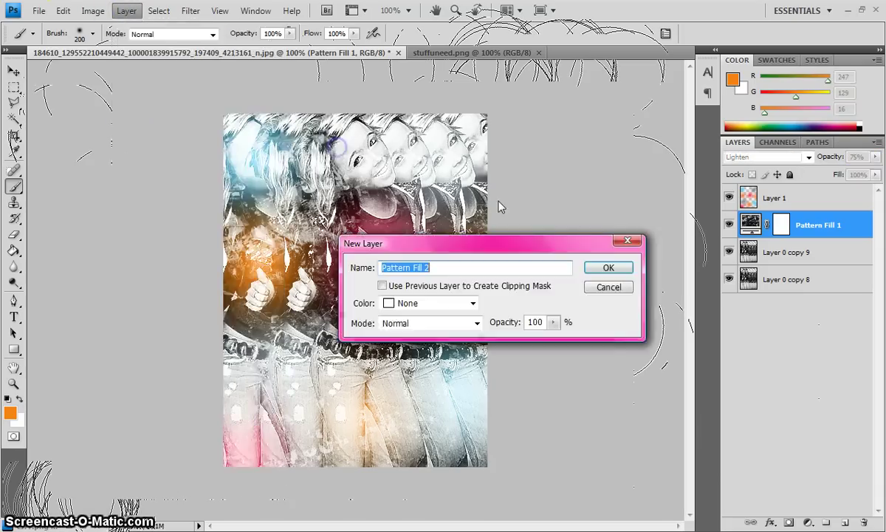
pyautogui.click(600, 267)
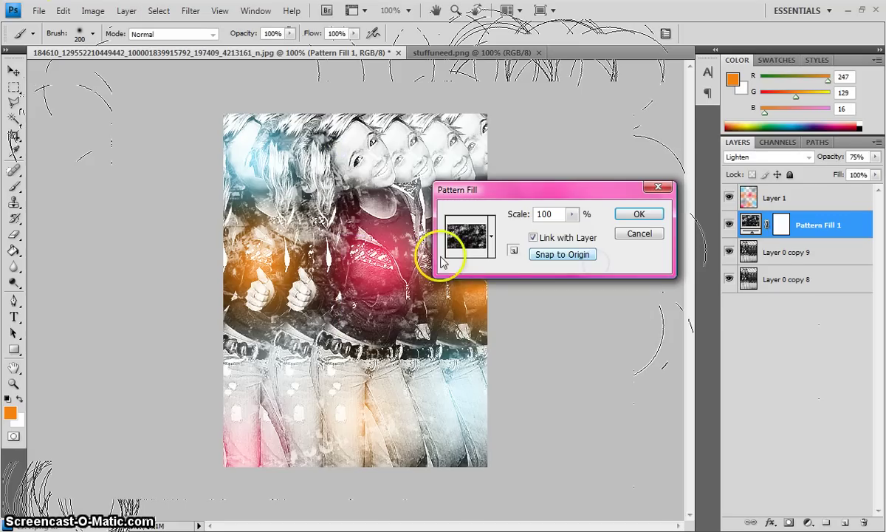
pyautogui.click(457, 248)
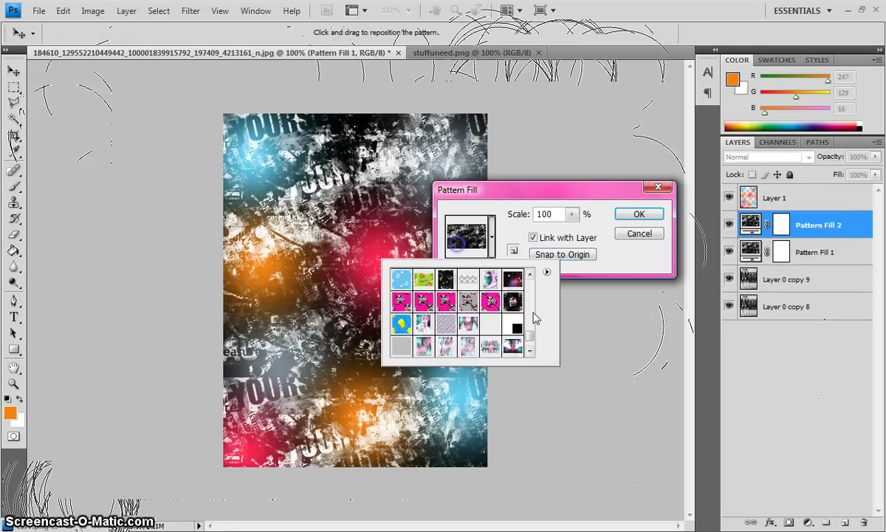
pyautogui.click(529, 339)
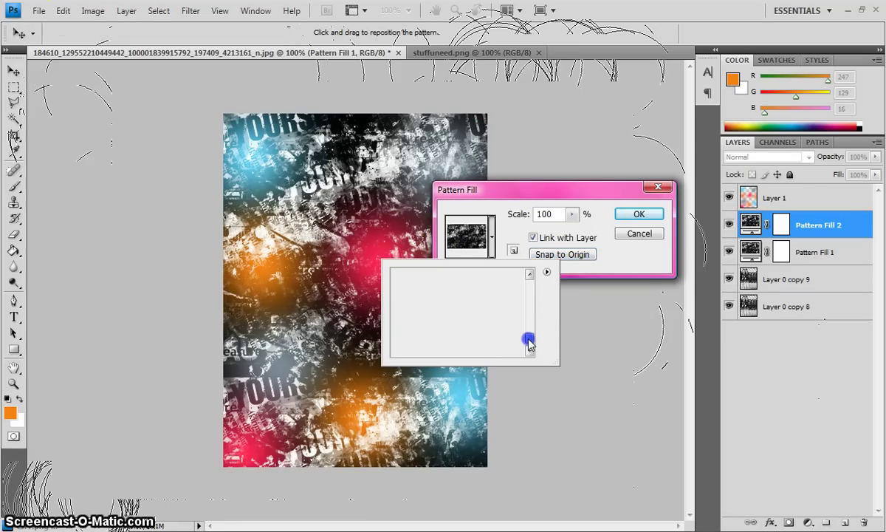
pyautogui.click(434, 323)
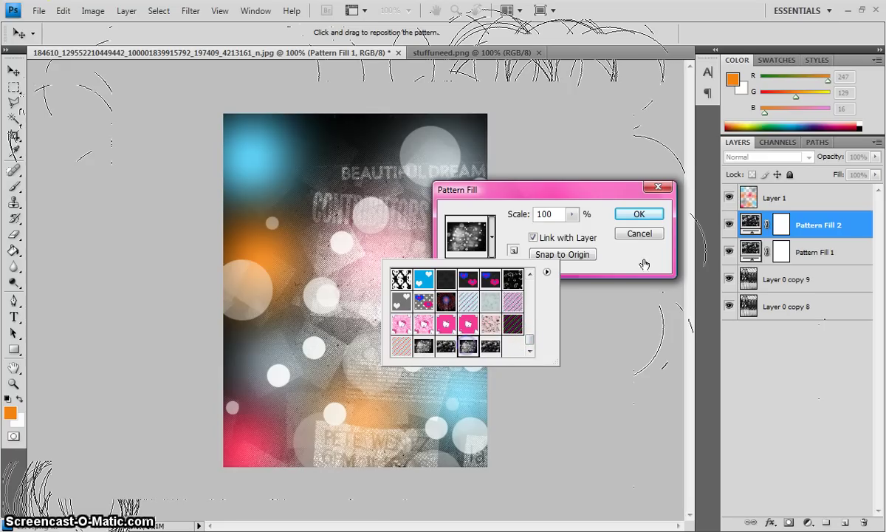
pyautogui.click(640, 215)
pyautogui.click(640, 214)
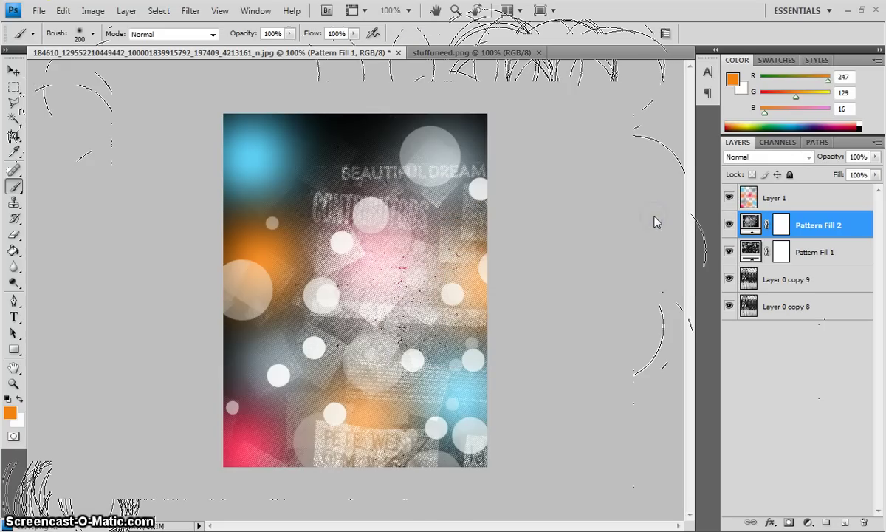
# Shift the bokeh pattern up and left and blend Pattern Fill 2 in Soft Light.
pyautogui.click(13, 70)
pyautogui.moveTo(286, 242); pyautogui.dragTo(249, 231)
pyautogui.click(770, 157)
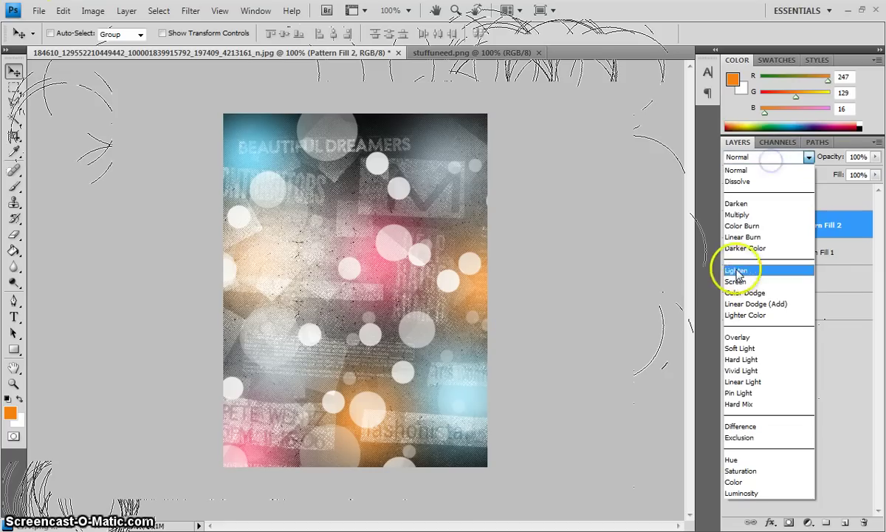
pyautogui.click(736, 348)
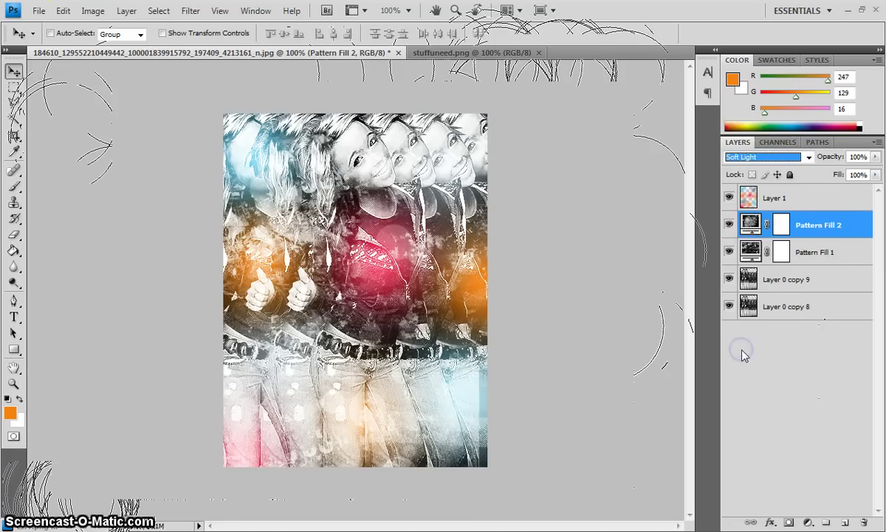
pyautogui.click(775, 158)
# Switch Pattern Fill 2 from Screen to Lighten blending and set its opacity to 45%.
pyautogui.click(761, 281)
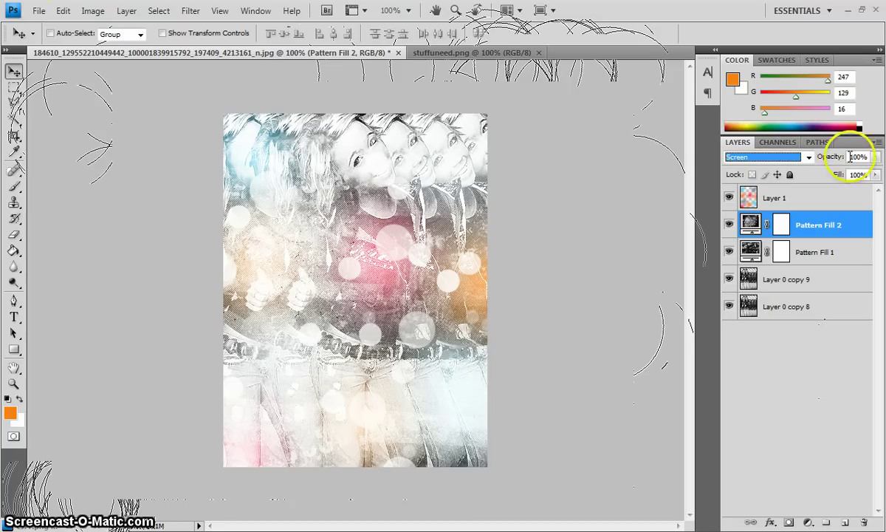
pyautogui.click(806, 157)
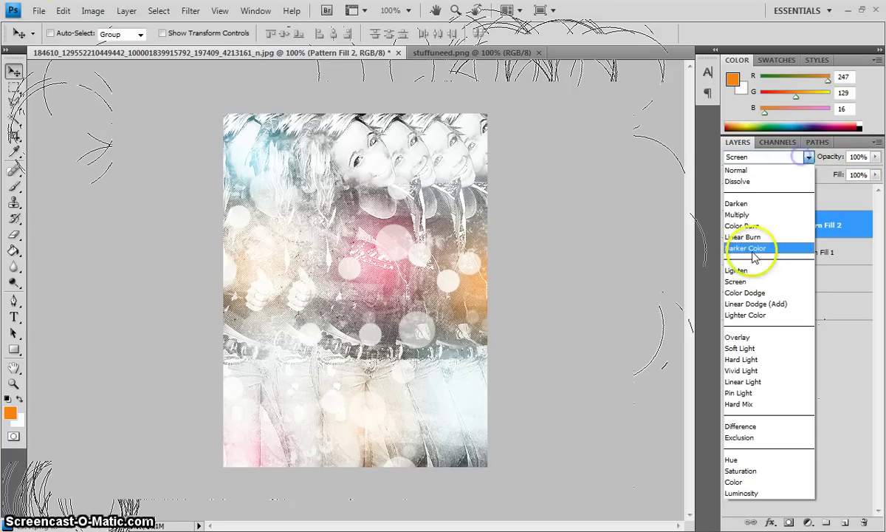
pyautogui.click(746, 271)
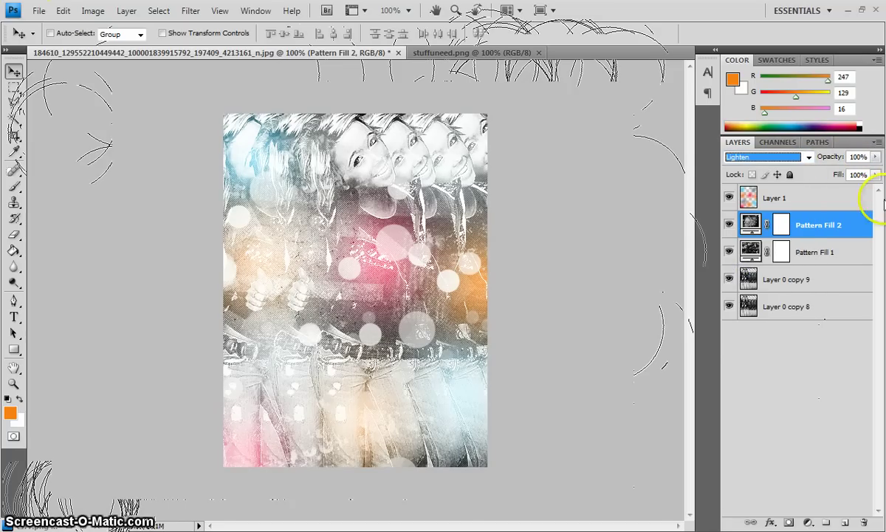
pyautogui.click(877, 157)
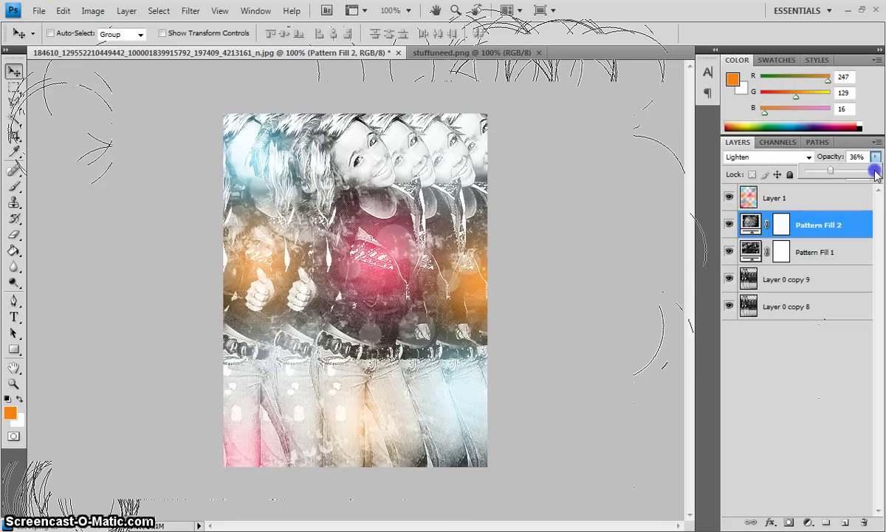
pyautogui.scroll(13, 875, 171)
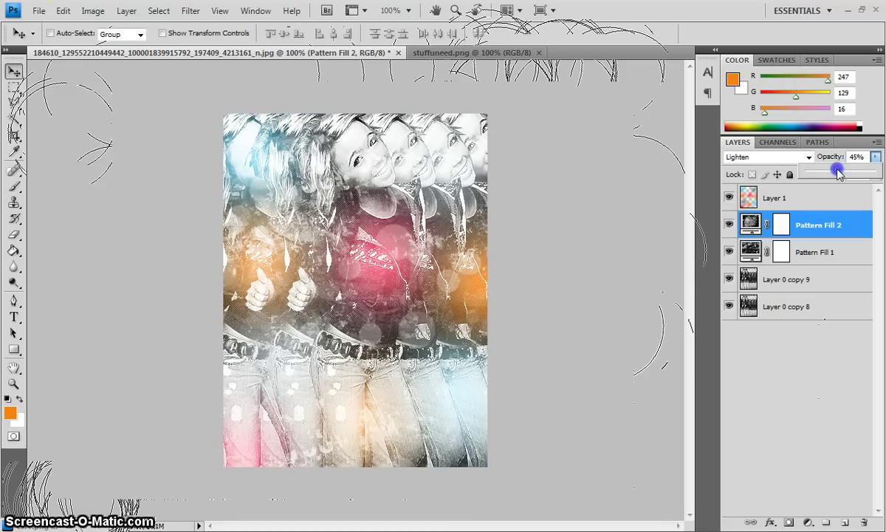
pyautogui.click(582, 250)
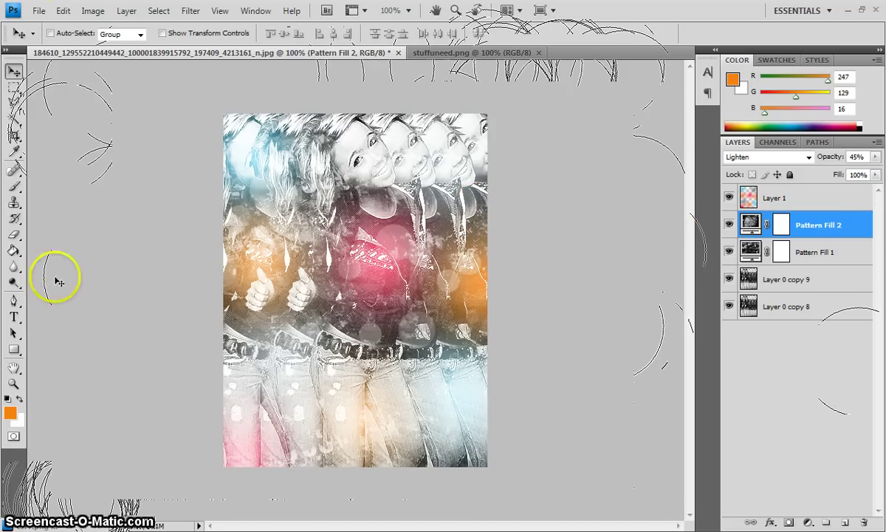
# Start a text layer near the image bottom in Arial 72 pt and type the text.
pyautogui.click(20, 314)
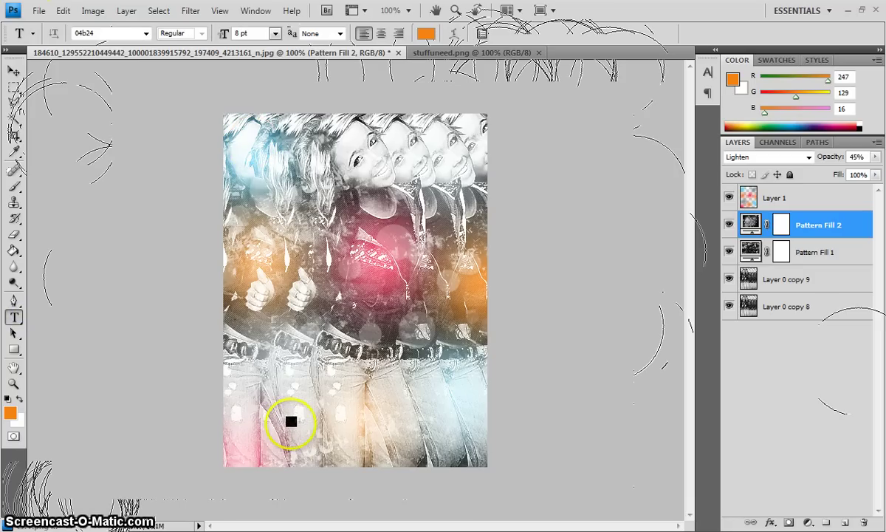
pyautogui.click(291, 424)
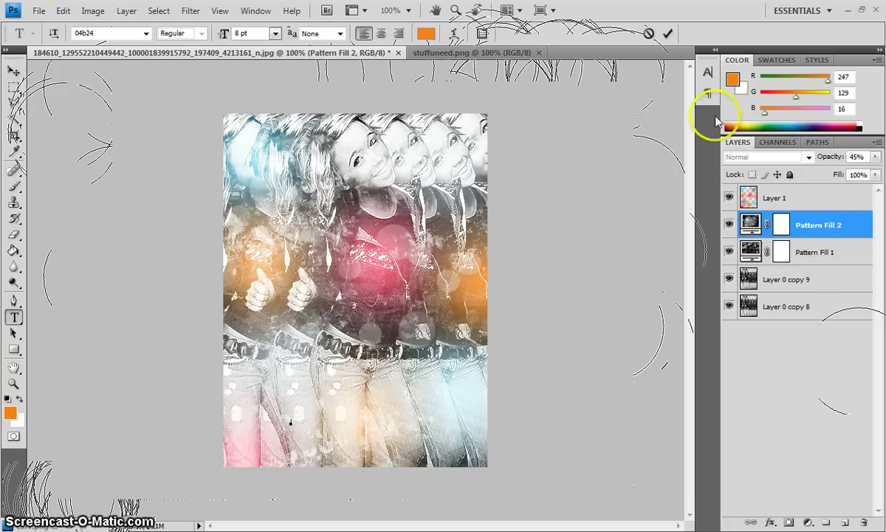
pyautogui.click(709, 74)
pyautogui.click(613, 104)
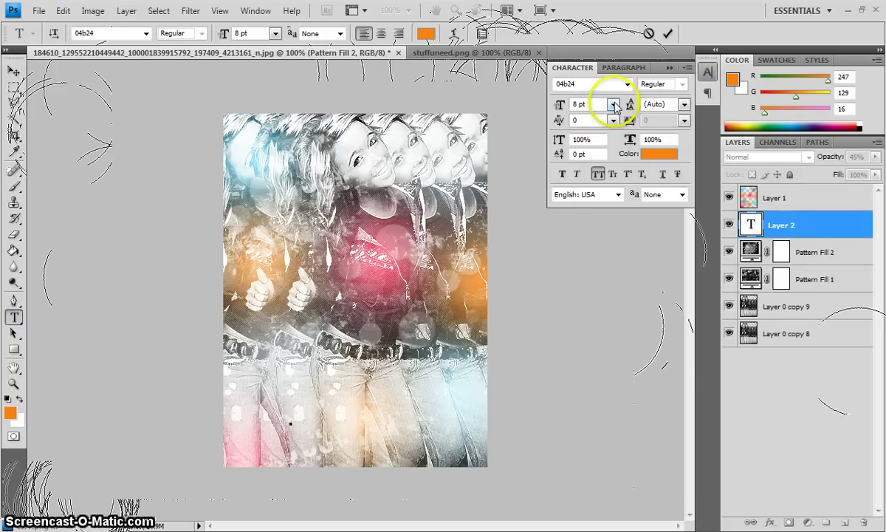
pyautogui.click(627, 83)
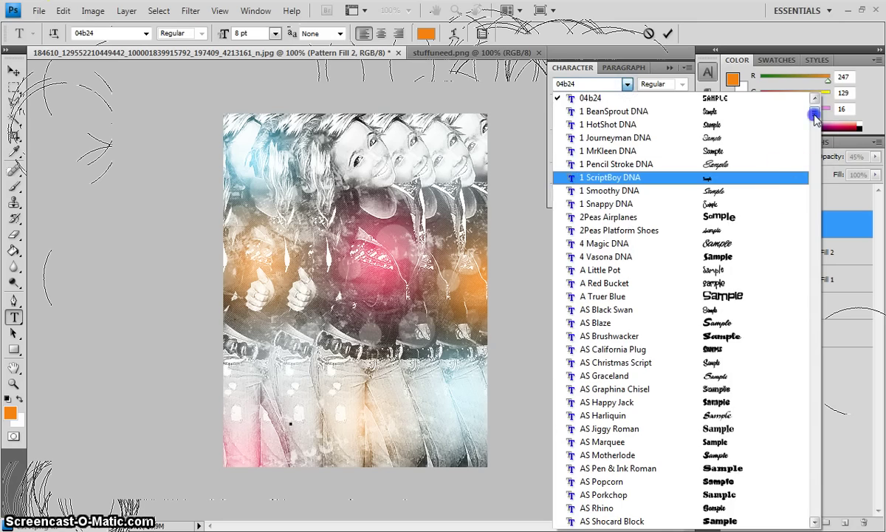
pyautogui.moveTo(815, 114)
pyautogui.mouseDown()
pyautogui.moveTo(865, 176)
pyautogui.moveTo(865, 214)
pyautogui.moveTo(811, 126)
pyautogui.moveTo(811, 110)
pyautogui.moveTo(808, 141)
pyautogui.moveTo(808, 131)
pyautogui.mouseUp()
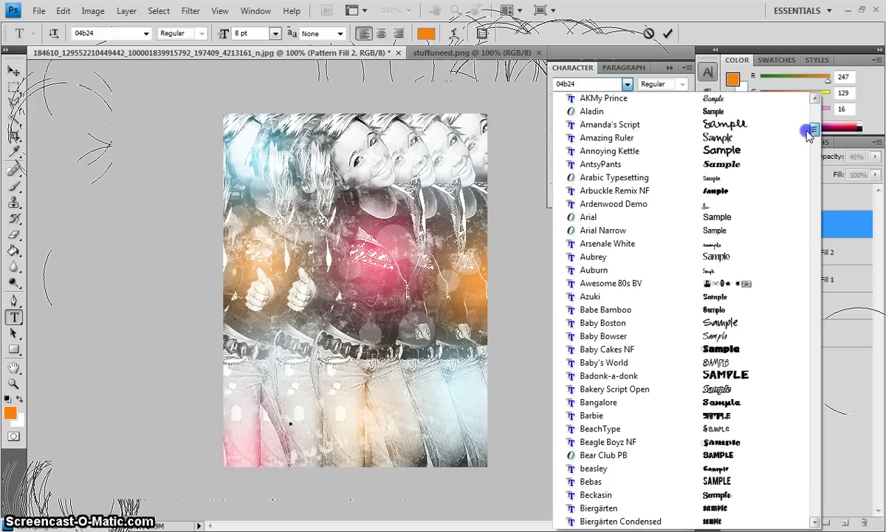
pyautogui.click(608, 217)
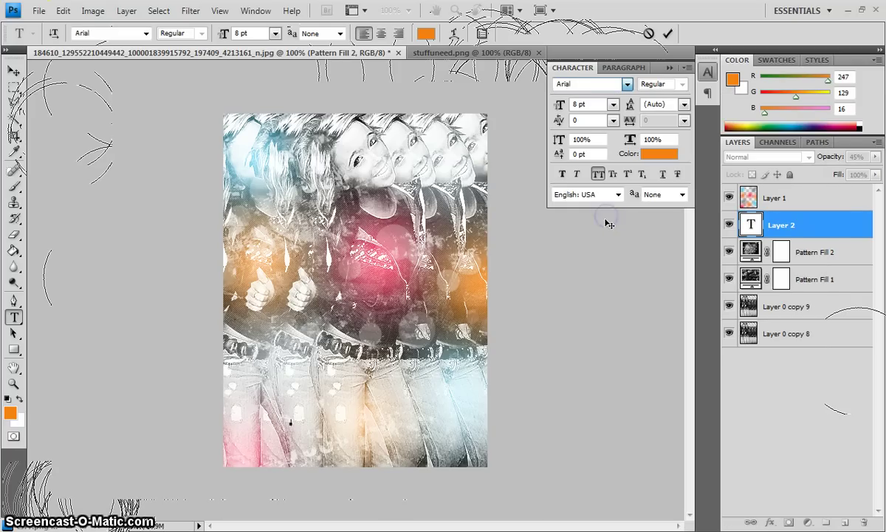
pyautogui.click(685, 120)
pyautogui.click(302, 413)
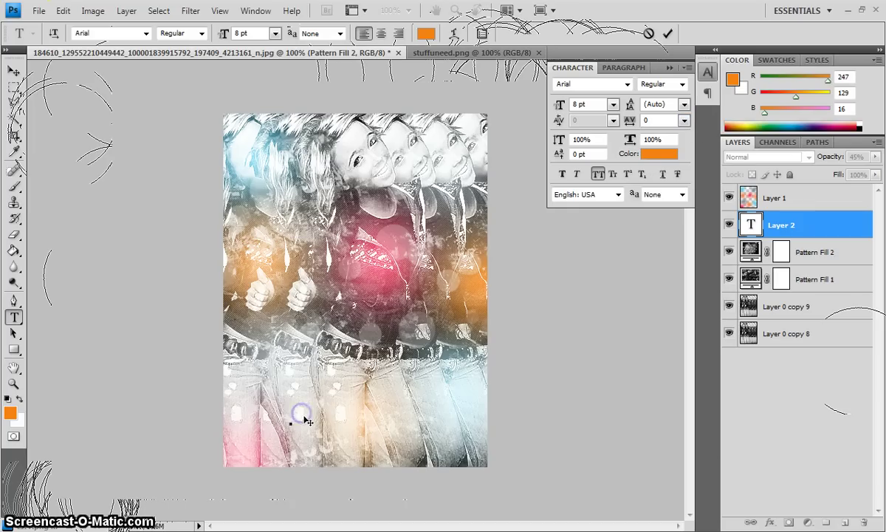
pyautogui.click(613, 104)
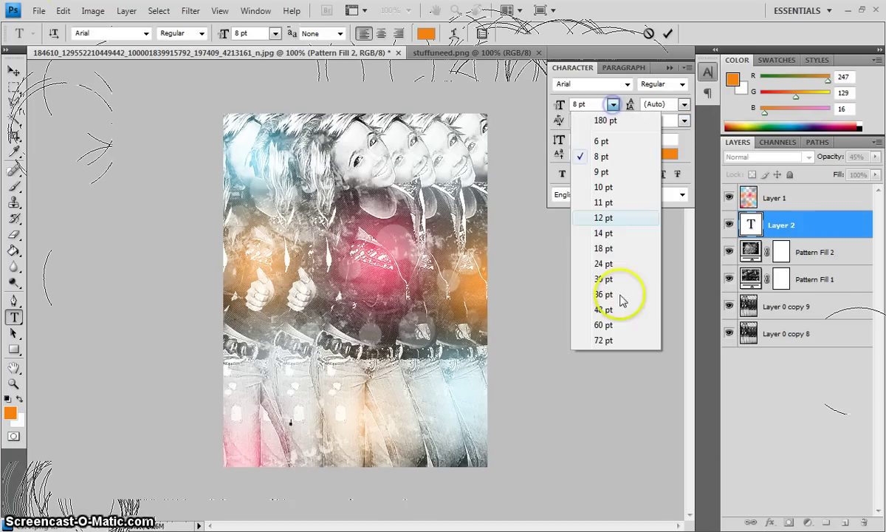
pyautogui.click(603, 340)
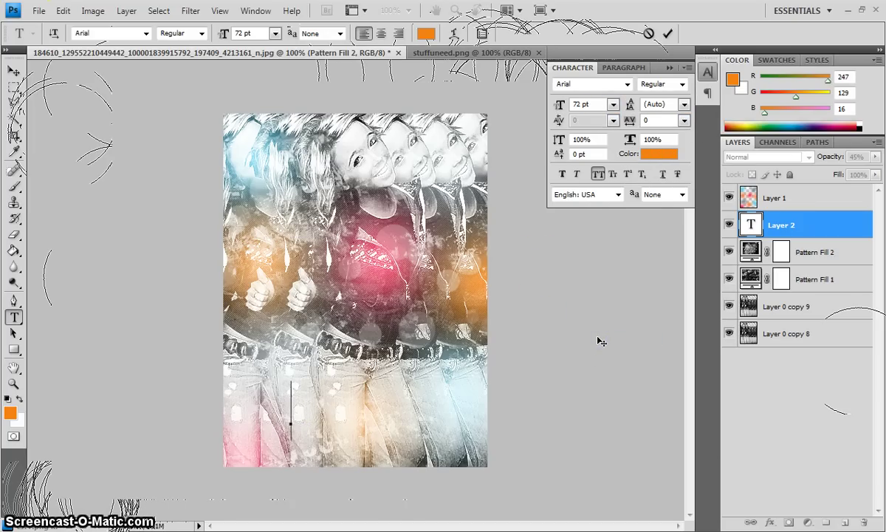
pyautogui.write('RA')
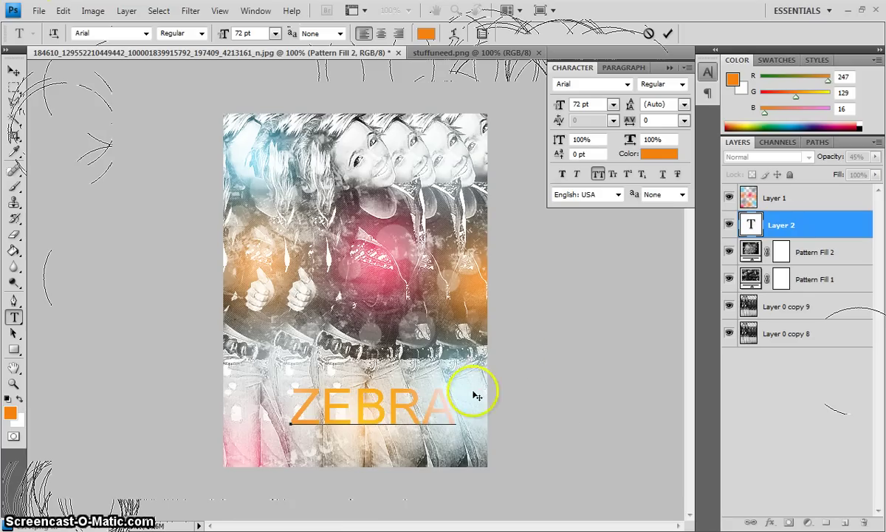
# Make the text lowercase 'zebra' with faux bold, -100 tracking and Sharp anti-aliasing.
pyautogui.moveTo(459, 410); pyautogui.dragTo(206, 388)
pyautogui.click(599, 175)
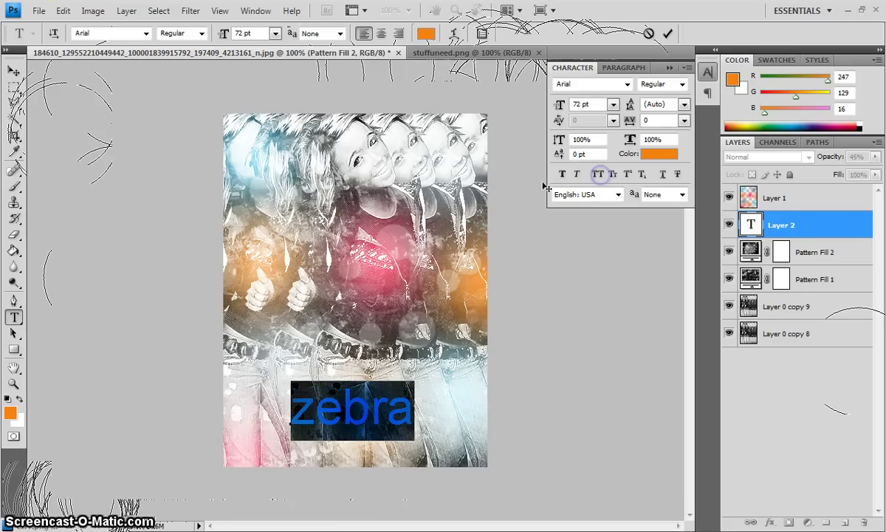
pyautogui.click(563, 175)
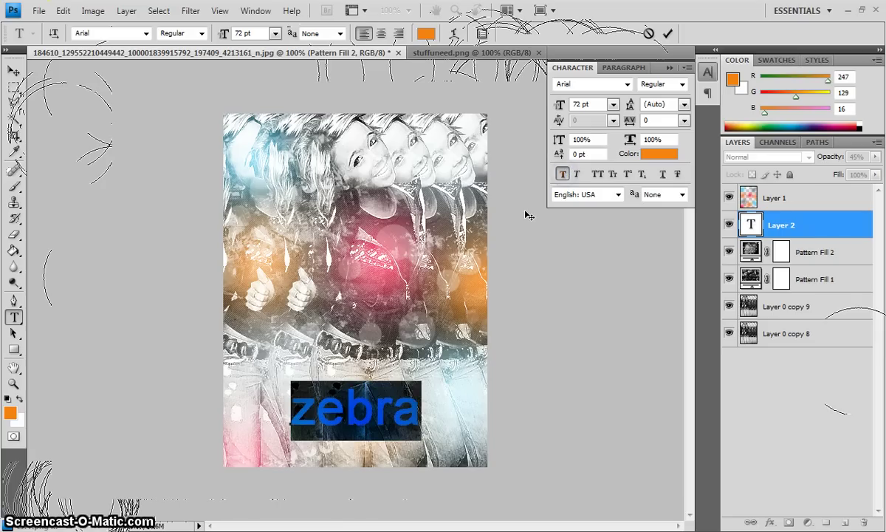
pyautogui.click(685, 120)
pyautogui.click(681, 134)
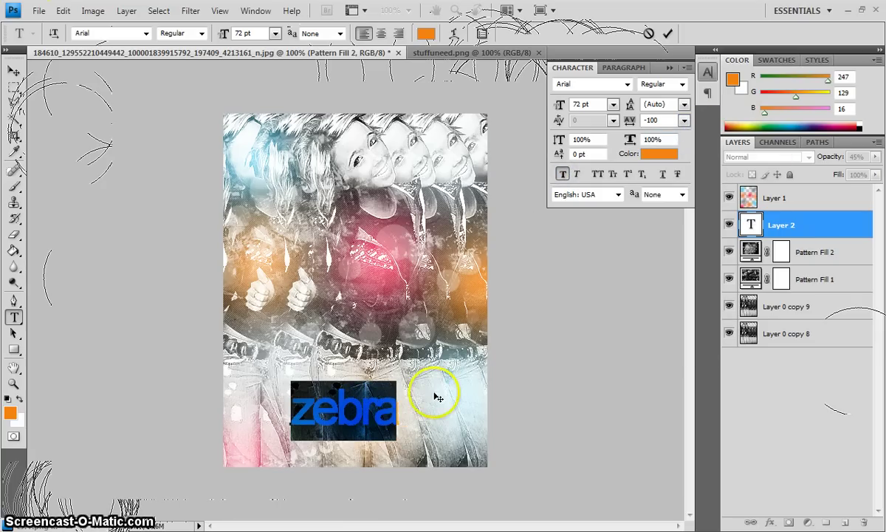
pyautogui.moveTo(415, 408); pyautogui.dragTo(240, 395)
pyautogui.click(341, 35)
pyautogui.click(310, 54)
# Colour the zebra text white.
pyautogui.click(733, 80)
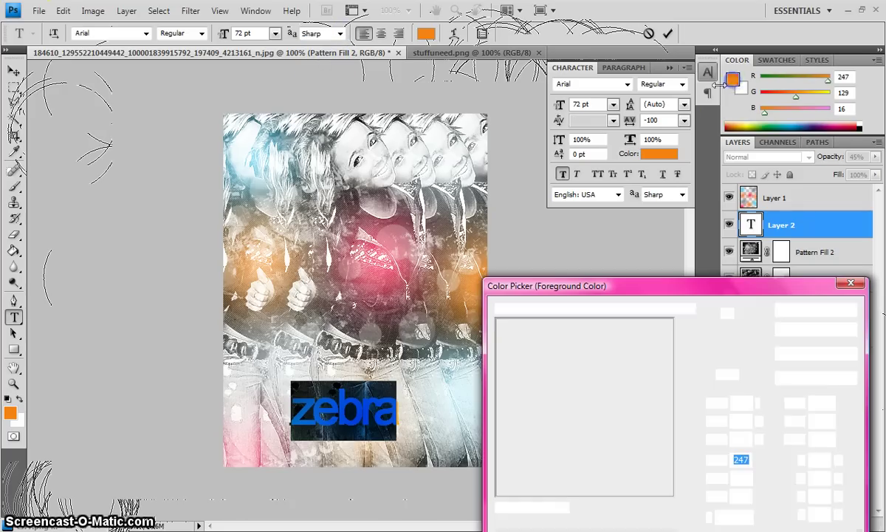
pyautogui.click(808, 311)
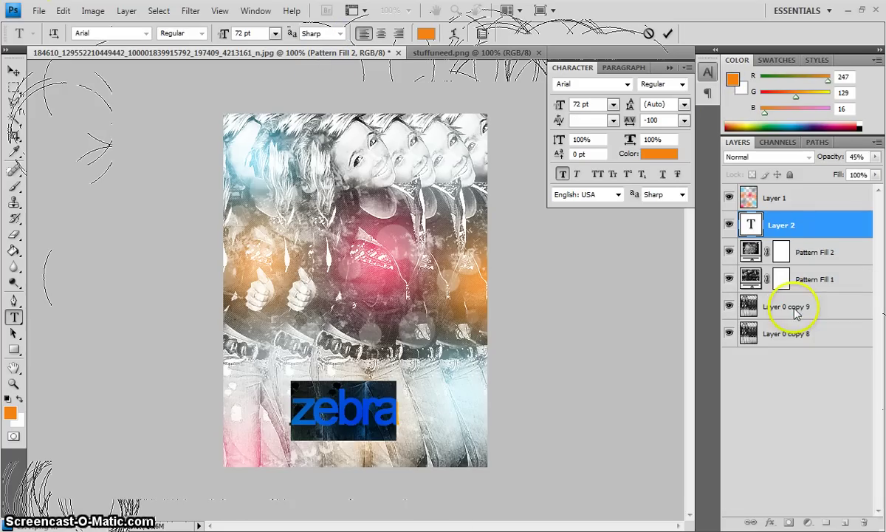
pyautogui.click(397, 416)
pyautogui.doubleClick(388, 405)
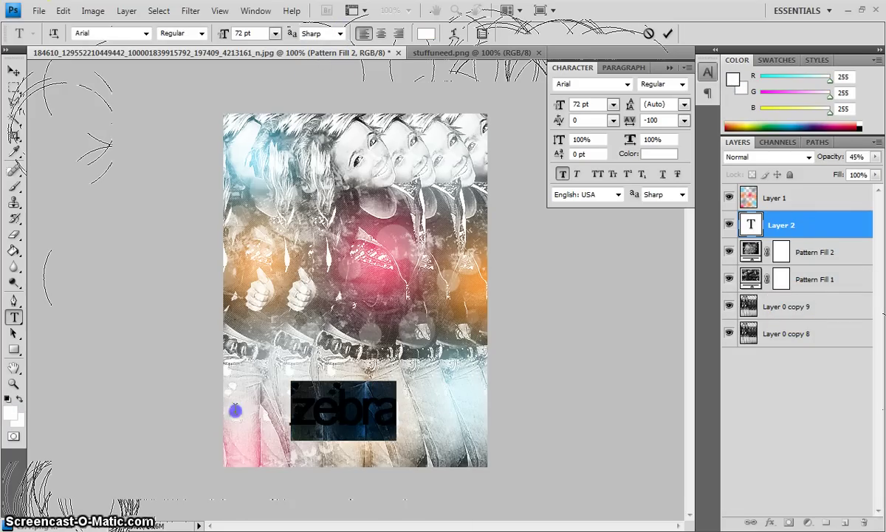
# Add a drop shadow to the zebra text with 90° angle, 0 px distance and 6 px size.
pyautogui.click(770, 523)
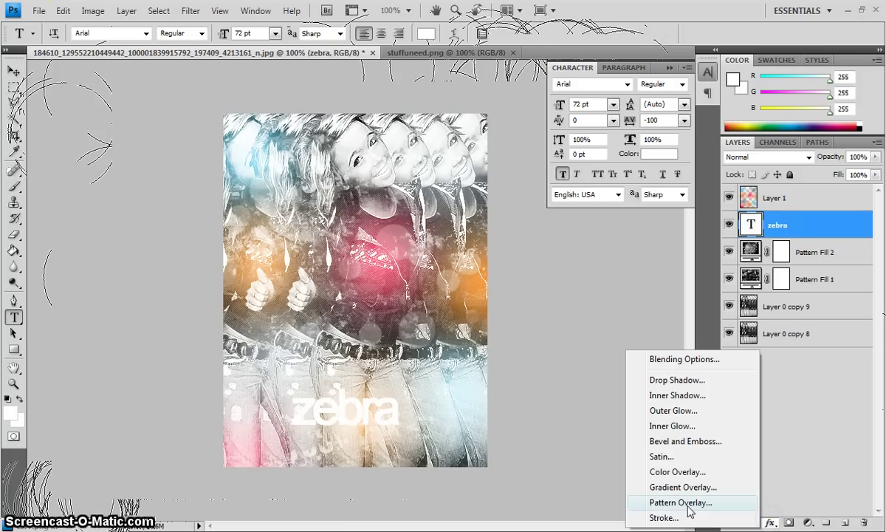
pyautogui.click(672, 381)
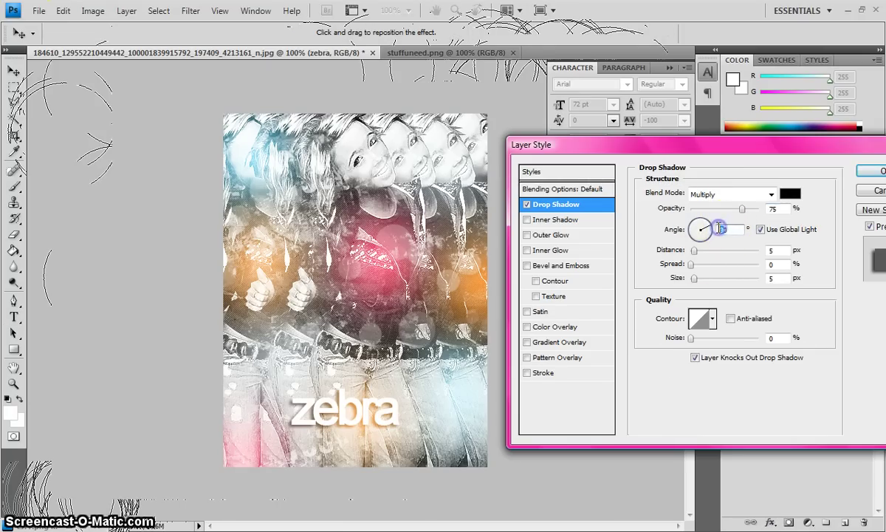
pyautogui.write('90')
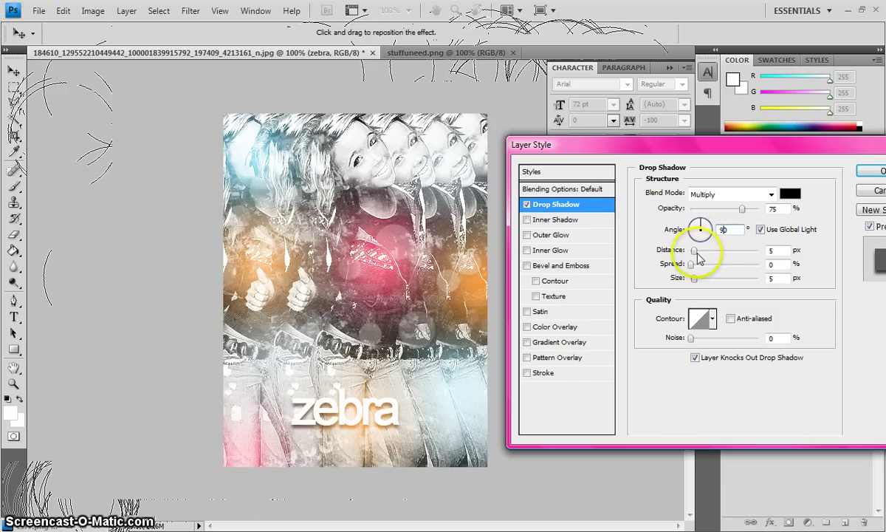
pyautogui.moveTo(699, 256); pyautogui.dragTo(697, 253)
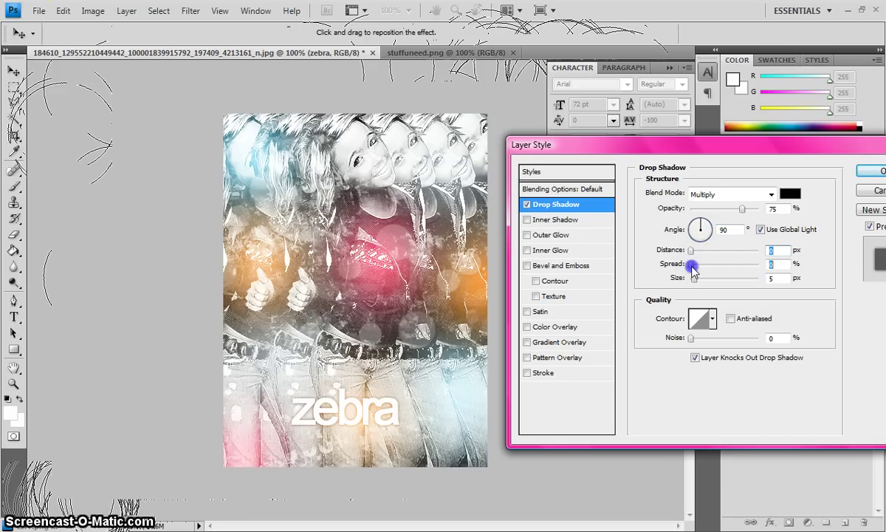
pyautogui.click(775, 278)
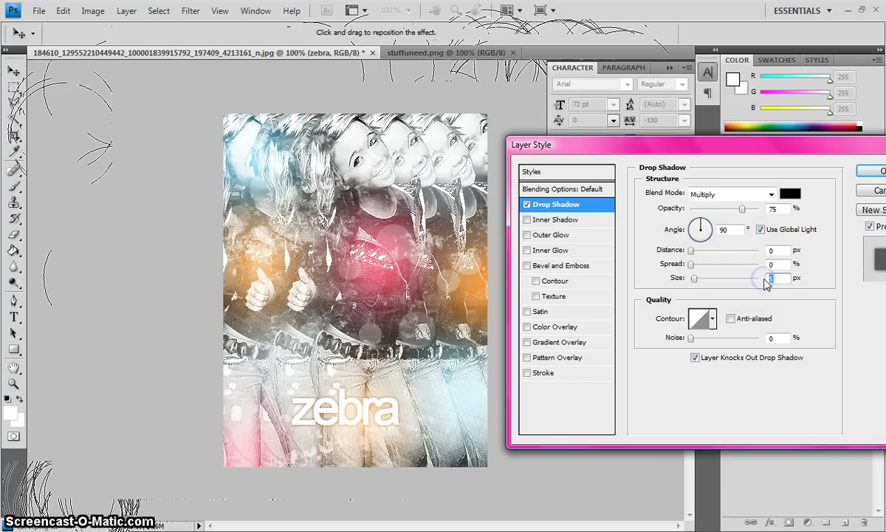
pyautogui.click(882, 171)
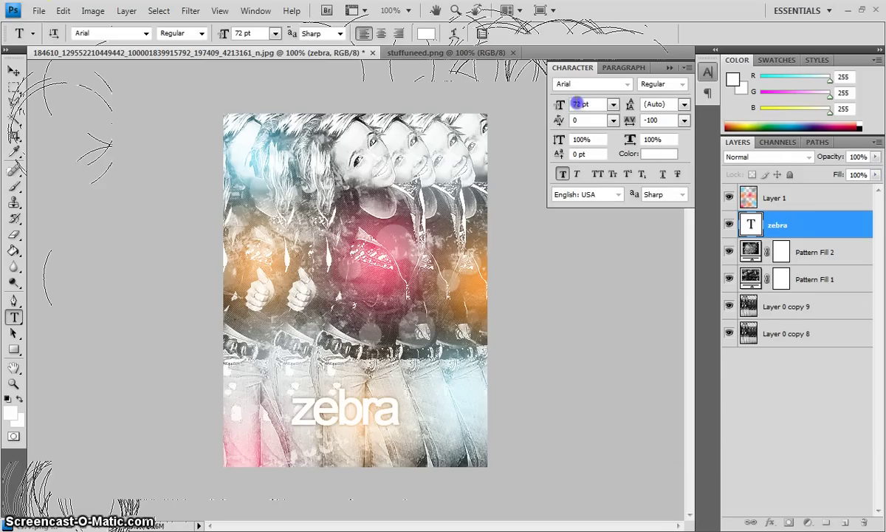
# Set the zebra text to 102 pt and move it to the image's lower left.
pyautogui.click(574, 104)
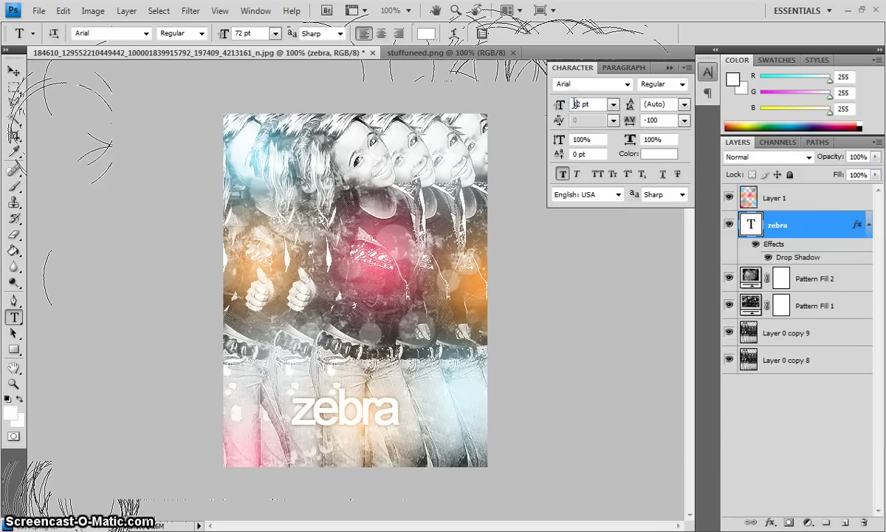
pyautogui.write('102')
pyautogui.press('Return')
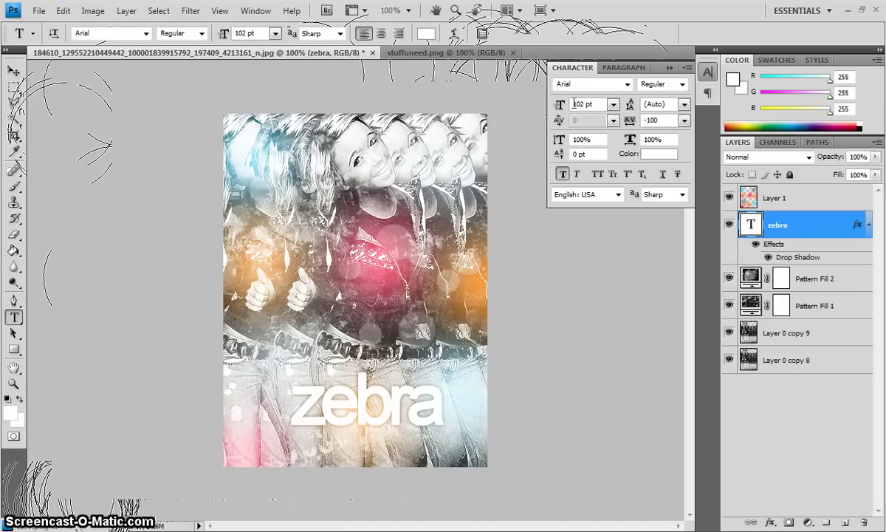
pyautogui.click(579, 104)
pyautogui.click(576, 104)
pyautogui.click(14, 70)
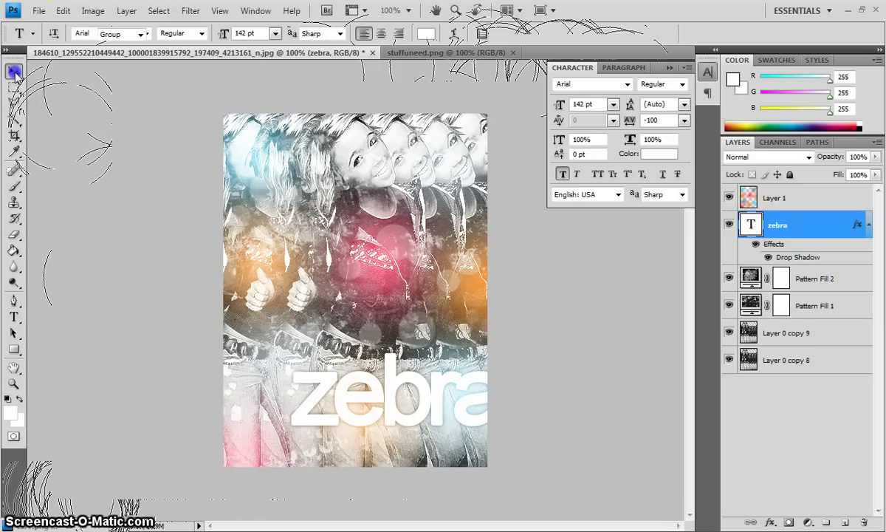
pyautogui.moveTo(402, 348); pyautogui.dragTo(381, 426)
# Enlarge the zebra text to 182 pt and shift it left along the bottom edge.
pyautogui.scroll(6, 583, 102)
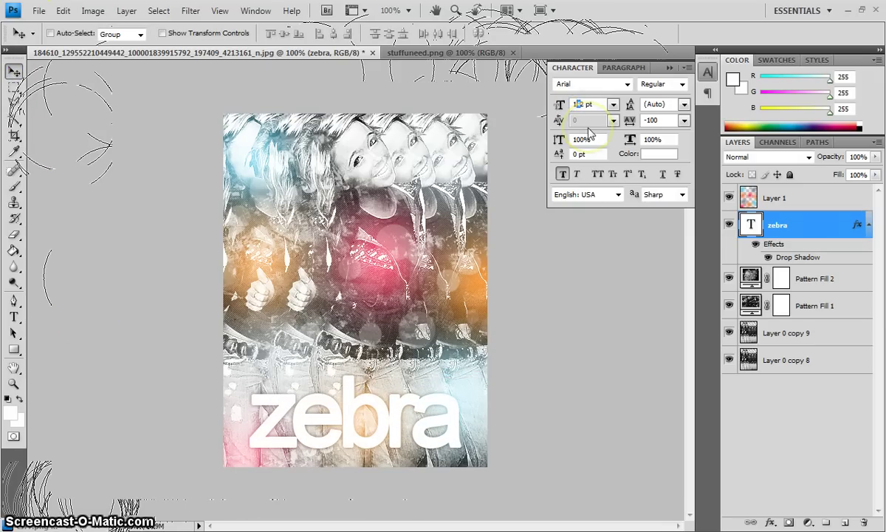
pyautogui.click(582, 104)
pyautogui.write('182')
pyautogui.press('Return')
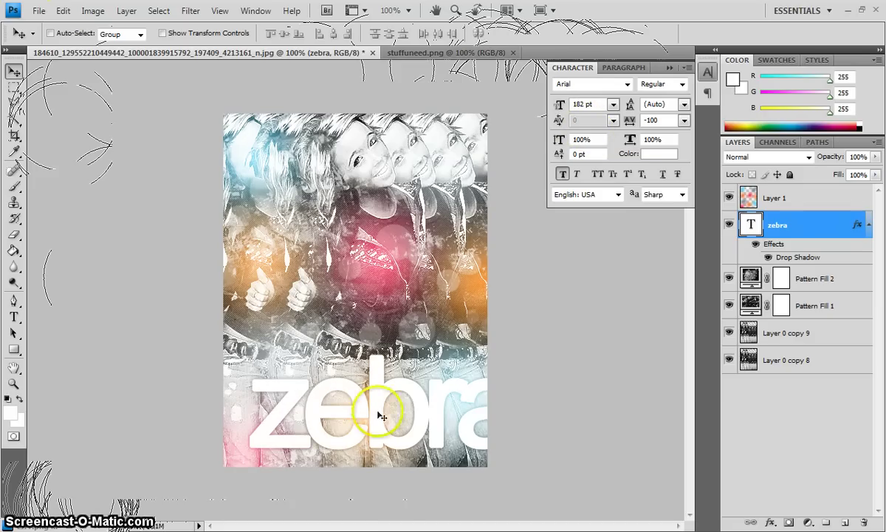
pyautogui.moveTo(385, 408); pyautogui.dragTo(350, 408)
pyautogui.click(685, 119)
pyautogui.click(575, 340)
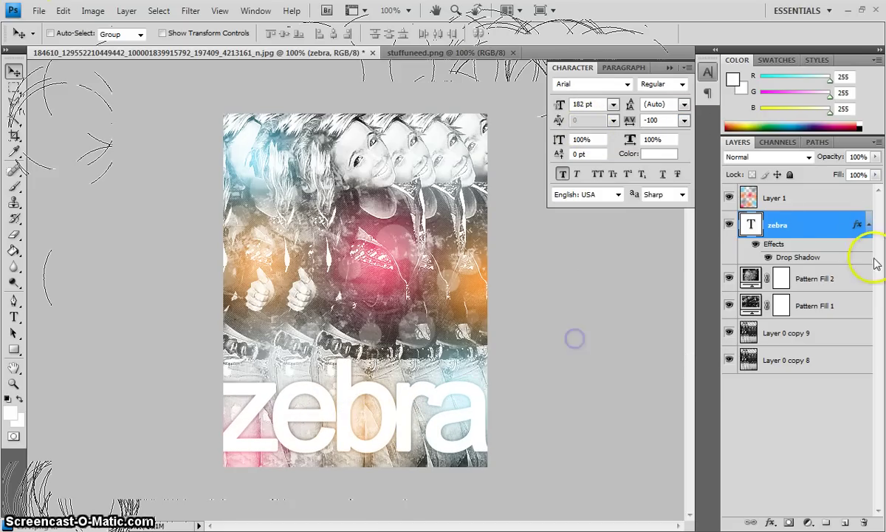
pyautogui.click(869, 224)
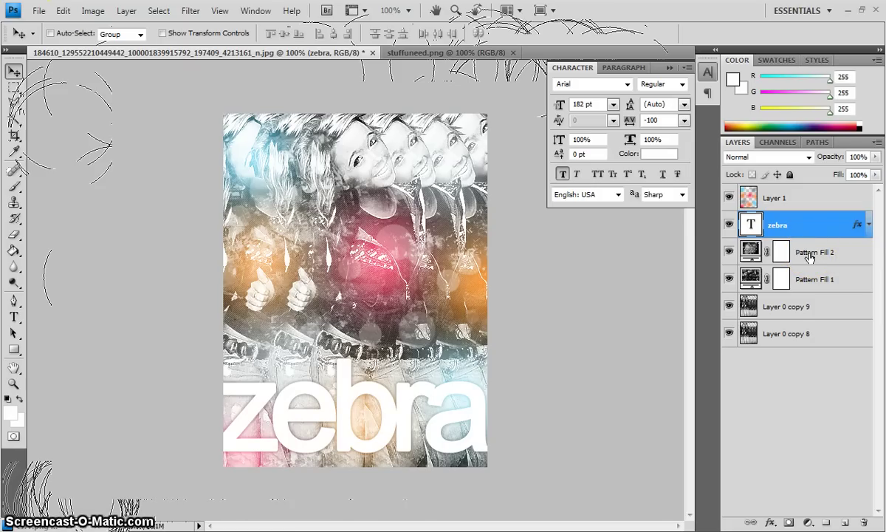
# Select Pattern Fill 2 and briefly view stuffuneed.png before returning to the collage.
pyautogui.click(810, 253)
pyautogui.click(777, 158)
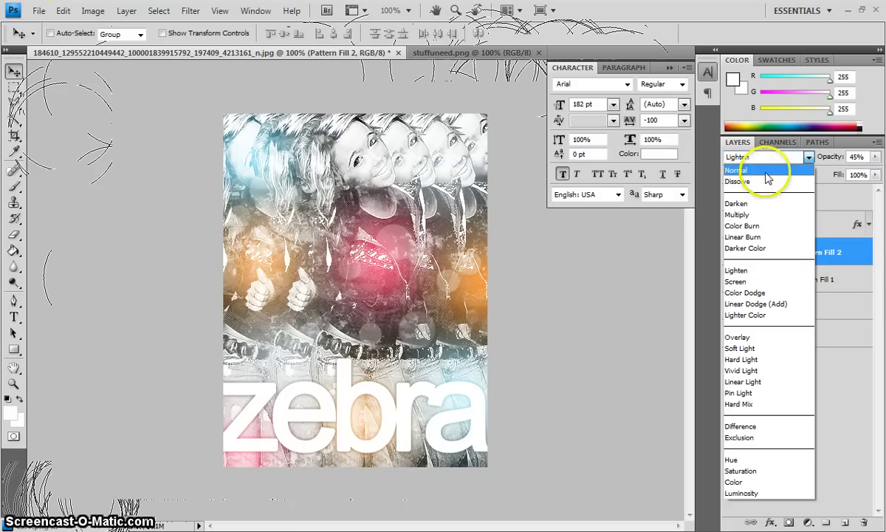
pyautogui.click(591, 352)
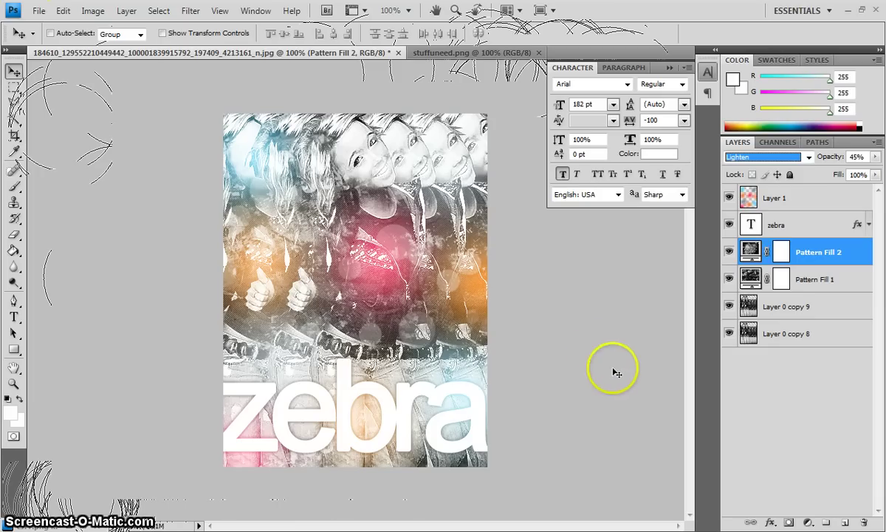
pyautogui.click(467, 55)
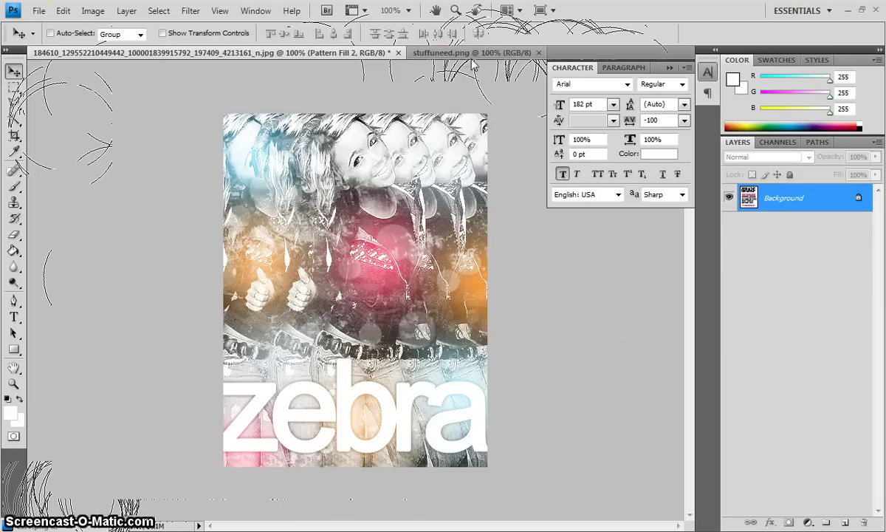
pyautogui.click(366, 53)
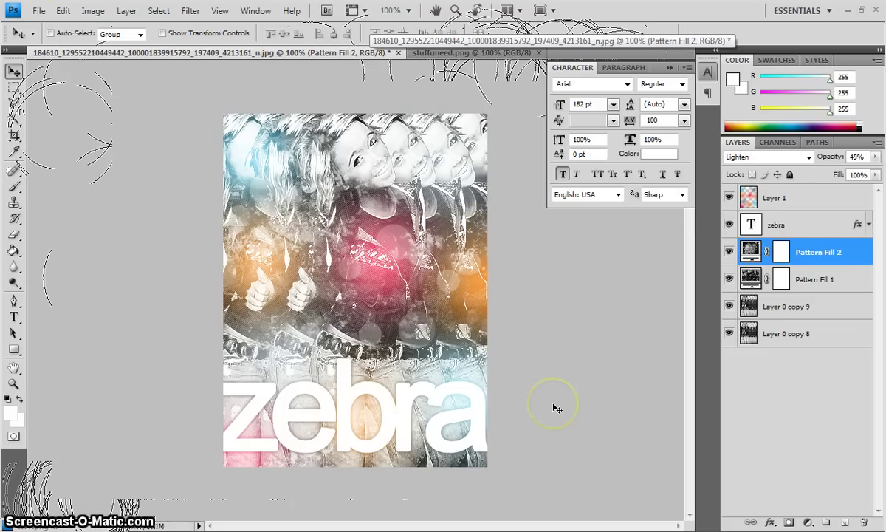
# Blend the zebra text layer in Overlay, then change it to Soft Light.
pyautogui.click(772, 225)
pyautogui.click(769, 158)
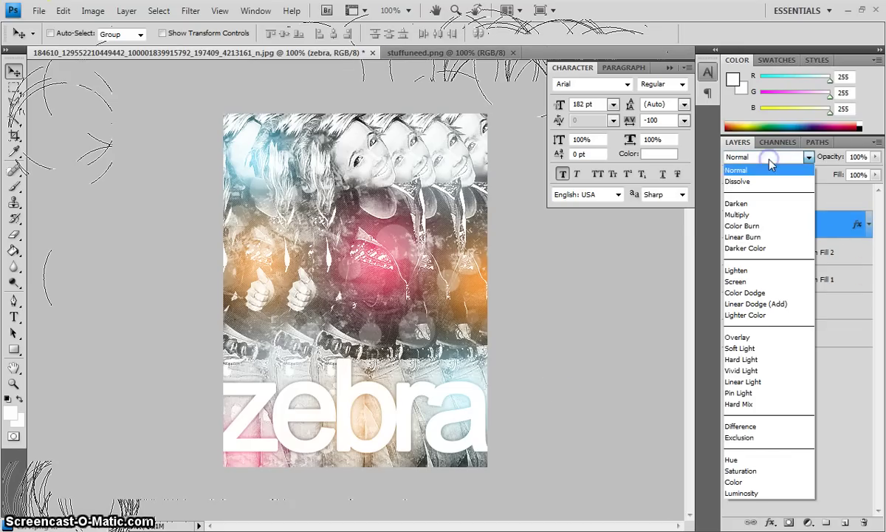
pyautogui.click(751, 338)
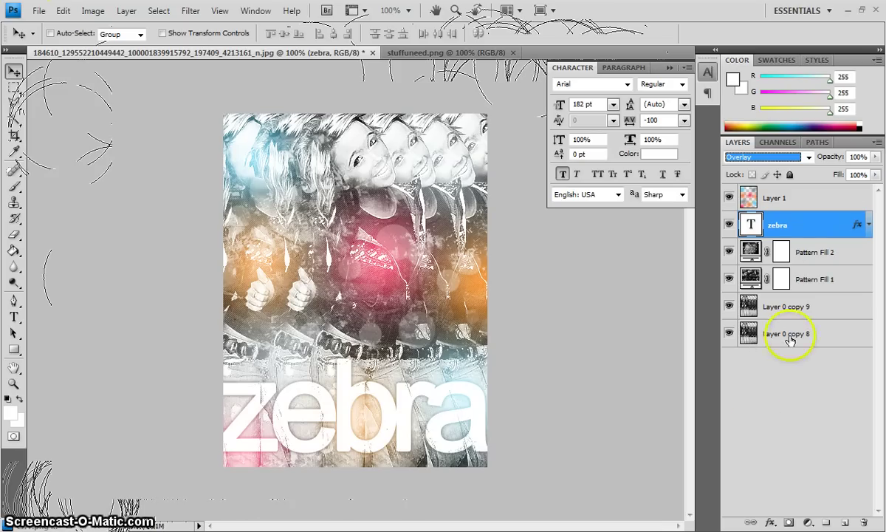
pyautogui.click(774, 163)
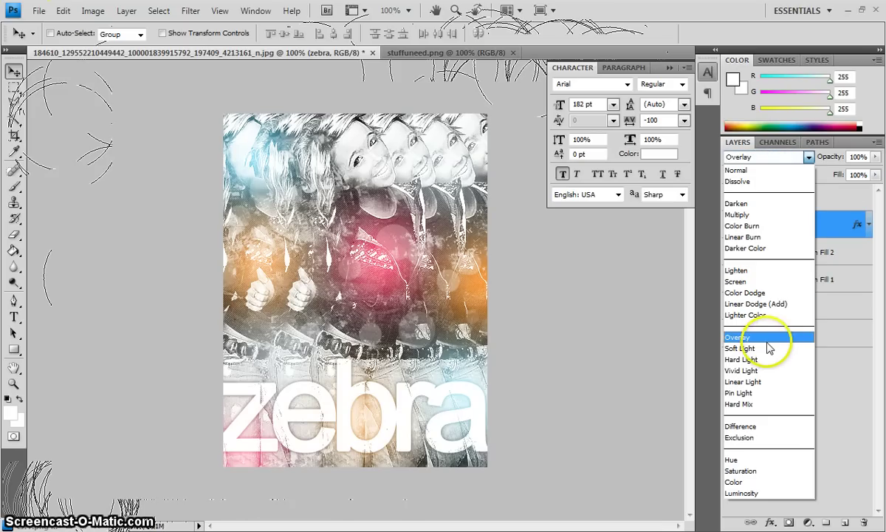
pyautogui.click(763, 348)
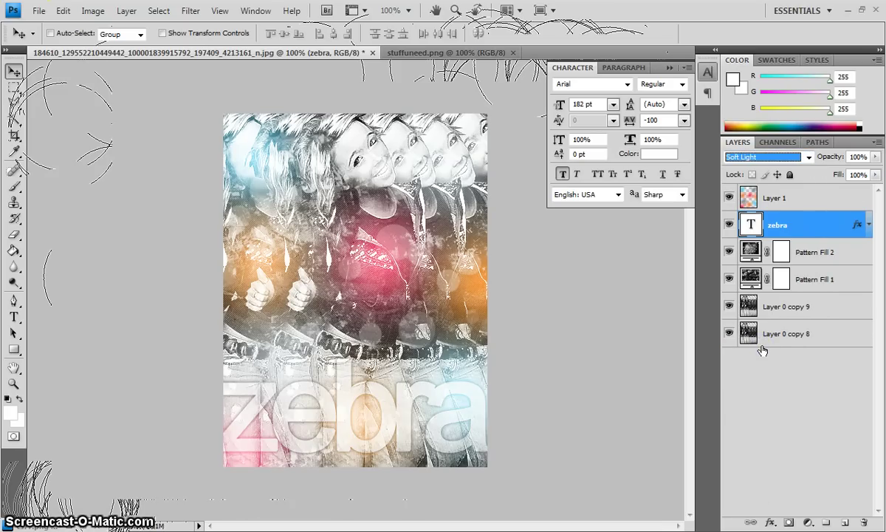